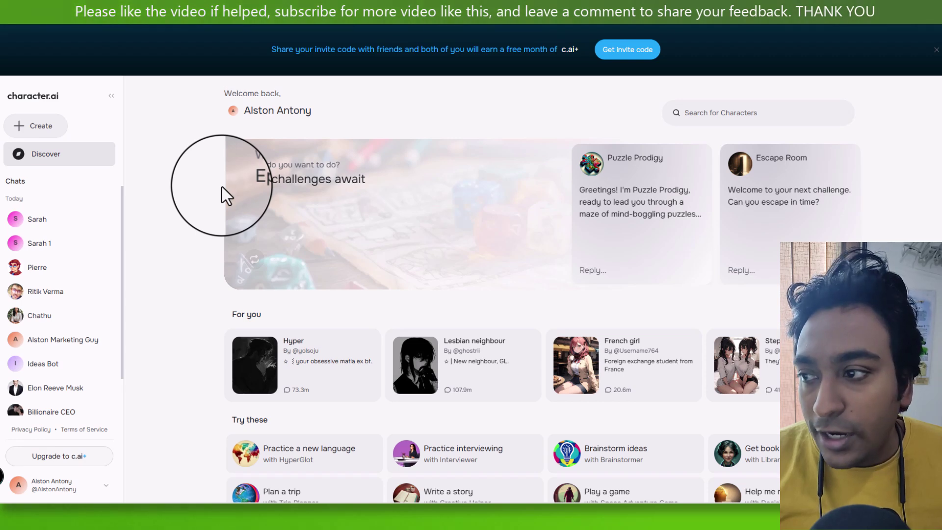
Search characters for 'business owner' and scroll matches like Pierre and Theodore Templeton
scroll(409, 301, "down", 1)
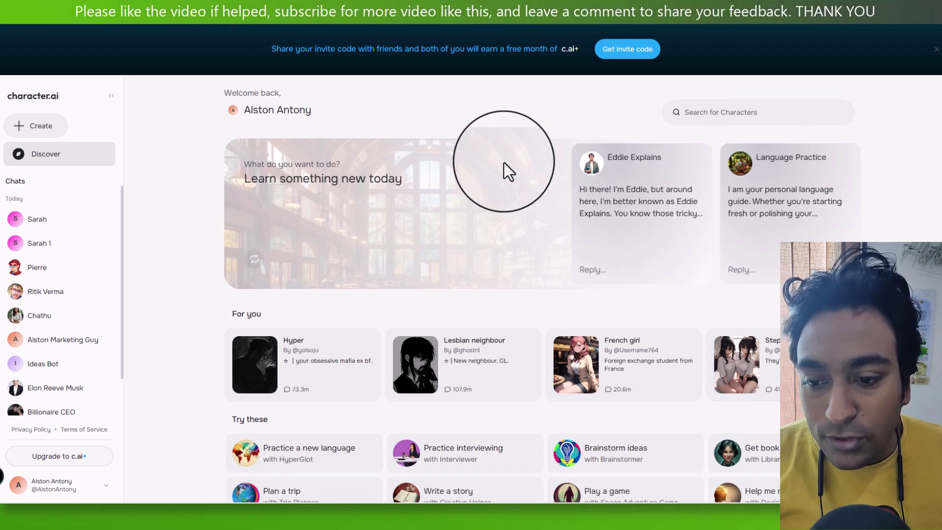
scroll(504, 163, "down", 3)
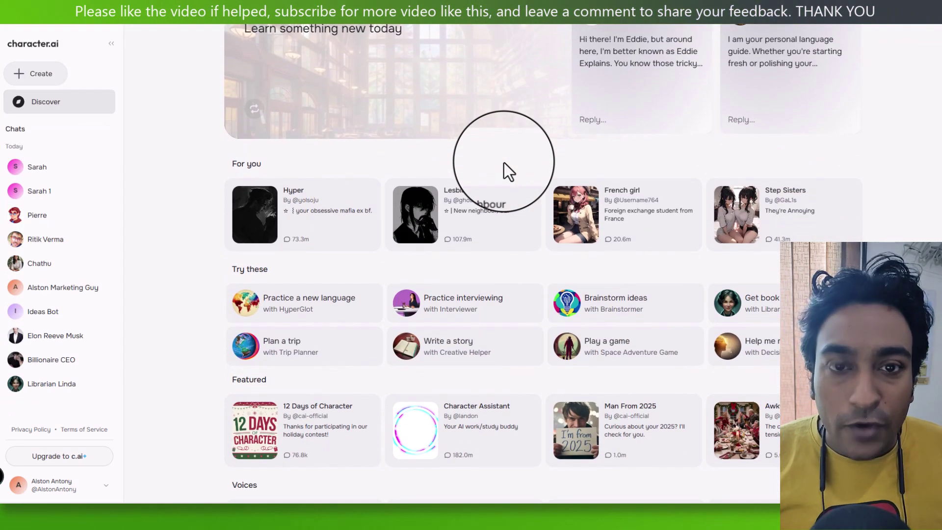
scroll(503, 166, "down", 5)
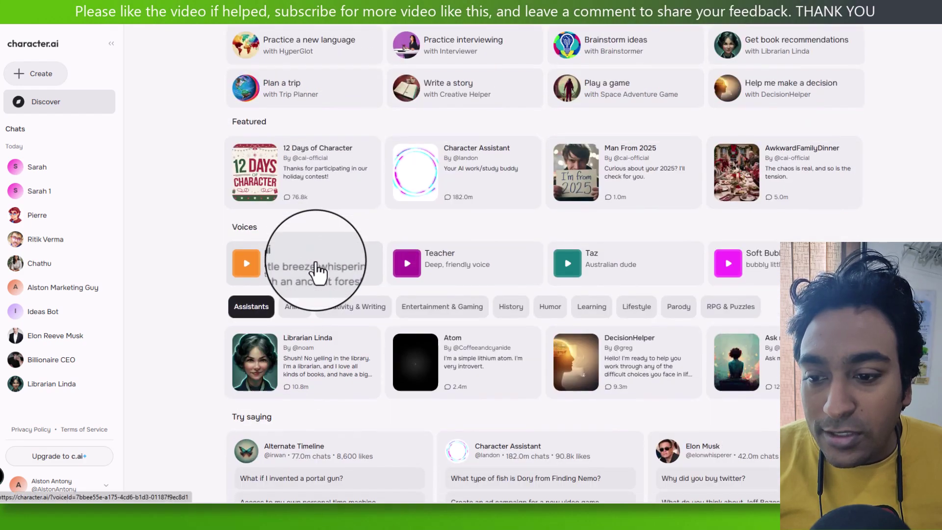
scroll(316, 269, "down", 3)
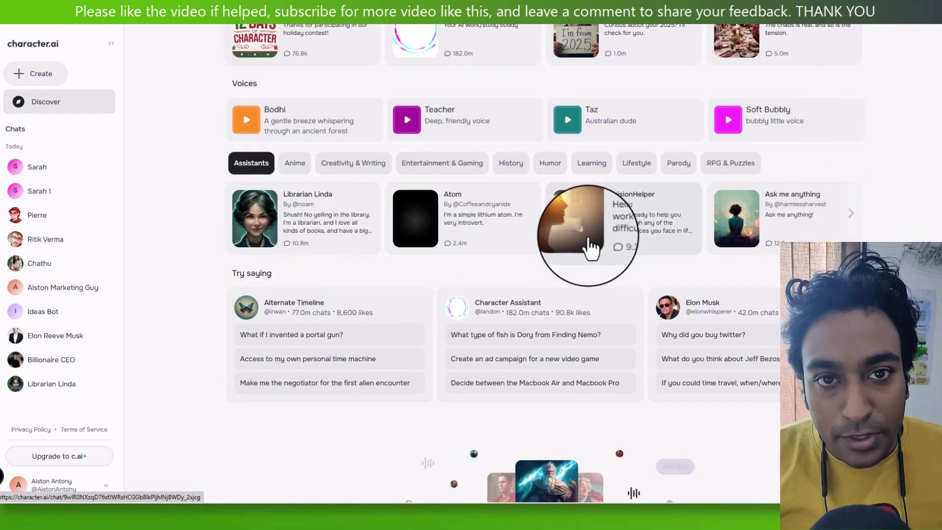
scroll(590, 249, "up", 10)
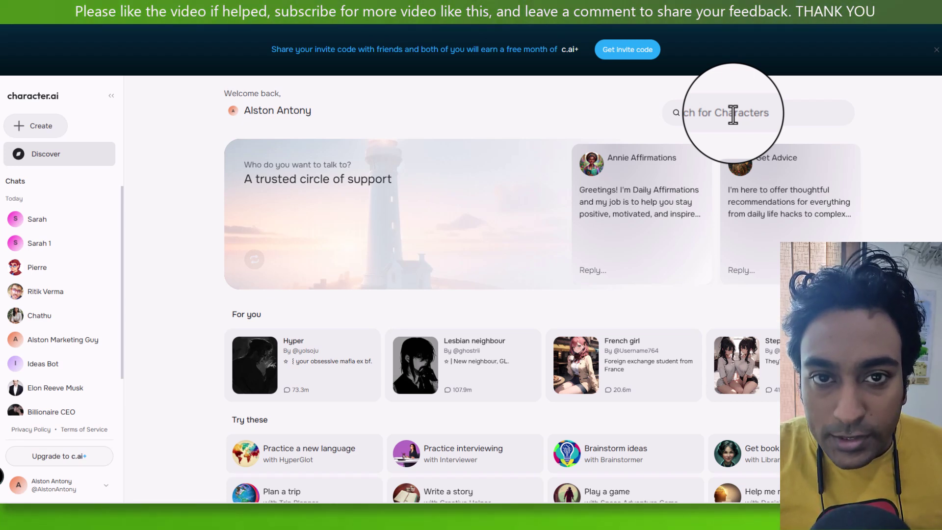
left_click(733, 115)
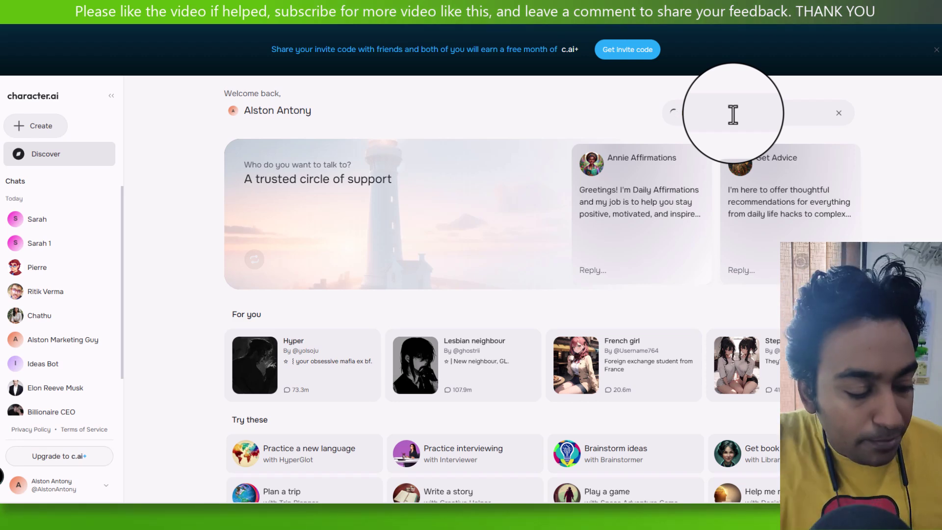
type("ess")
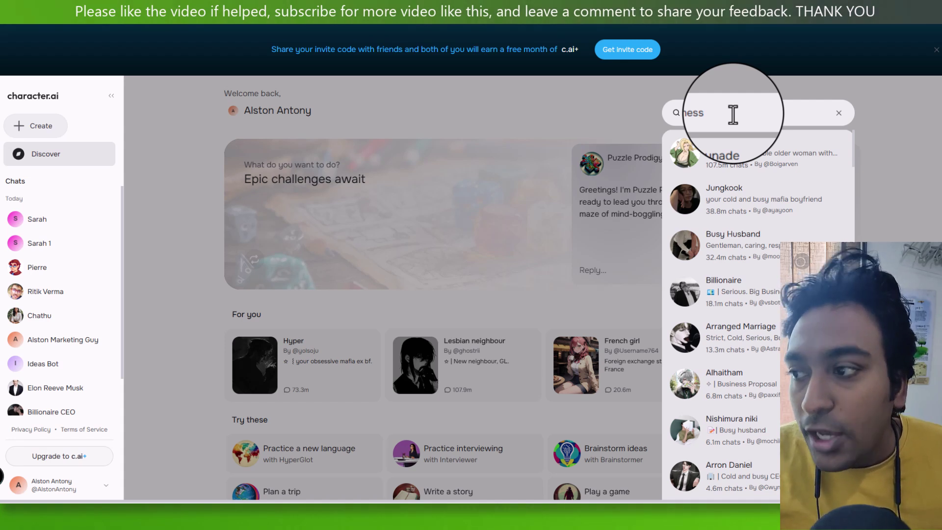
key("BackSpace")
key("BackSpace")
key("BackSpace")
key("BackSpace")
key("BackSpace")
type("bus")
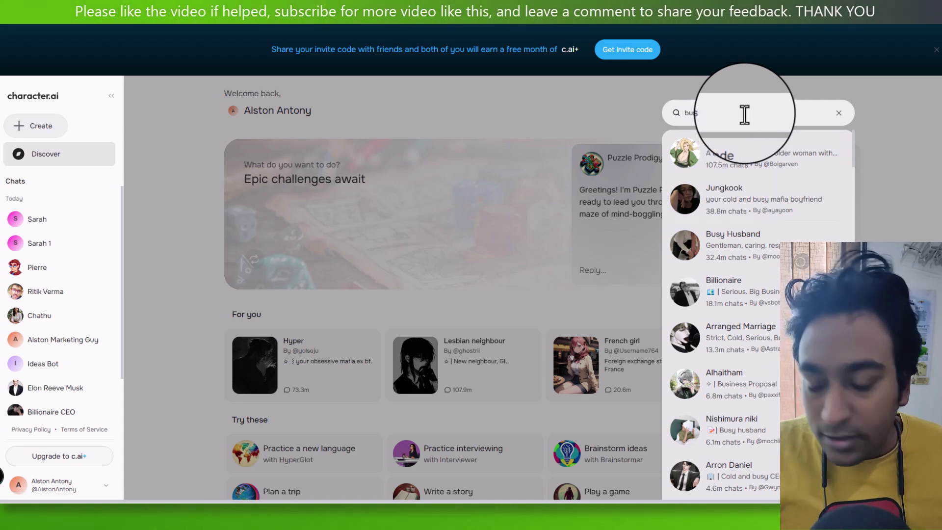
type(" owner")
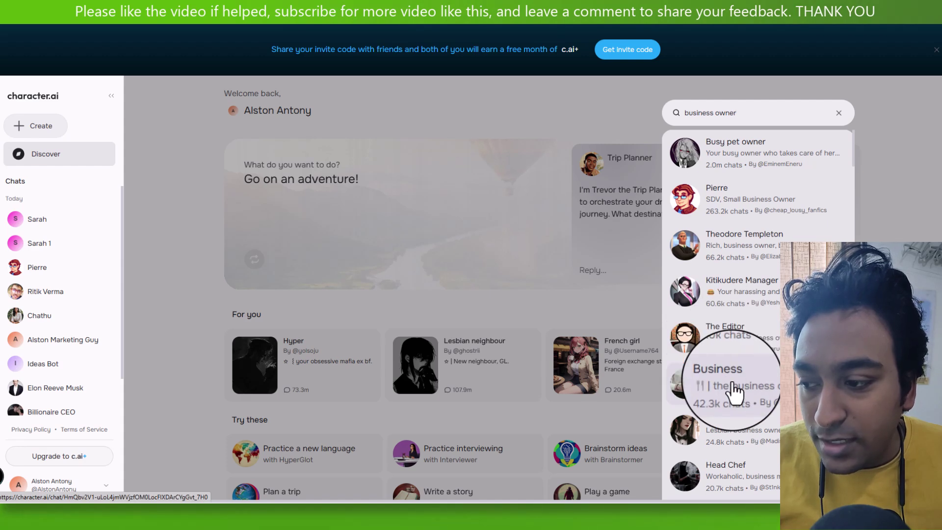
scroll(734, 391, "down", 2)
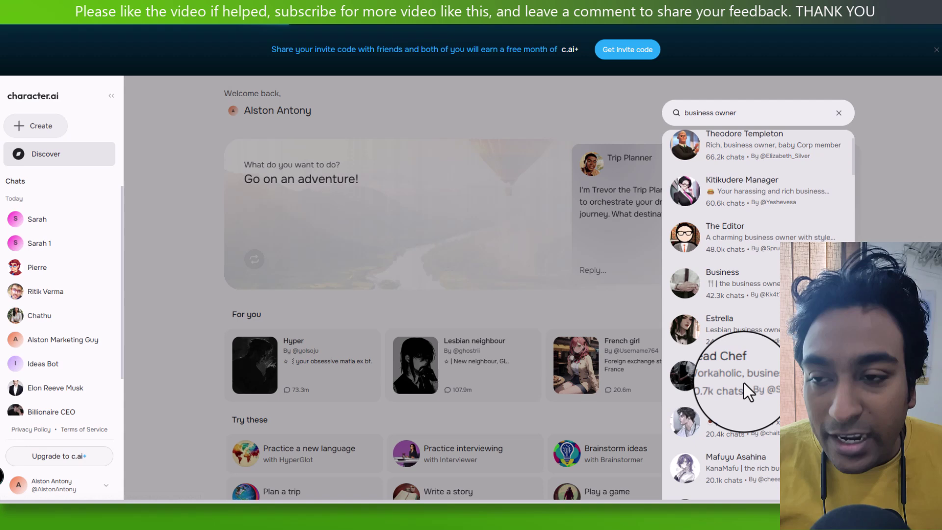
Open Head Chef and send 'HI', drawing his order to start scrubbing dishes
left_click(744, 383)
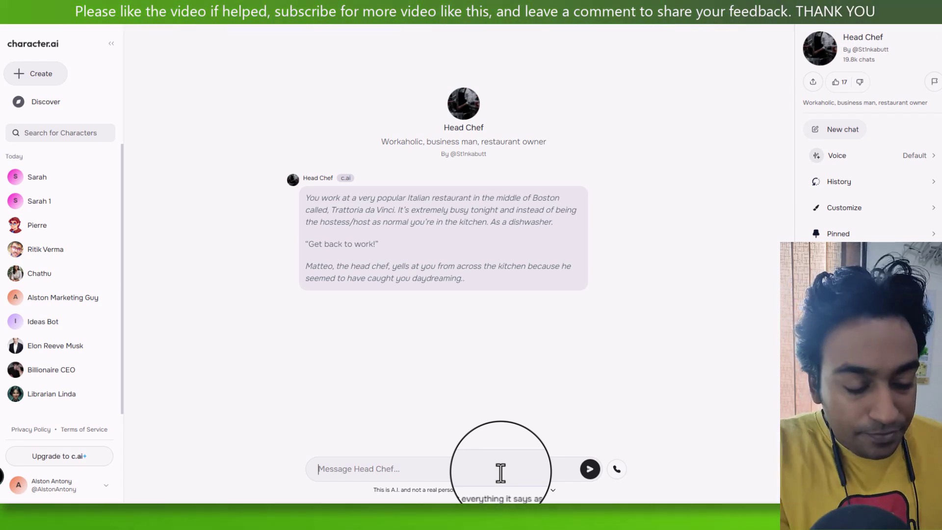
type("HI")
key("Return")
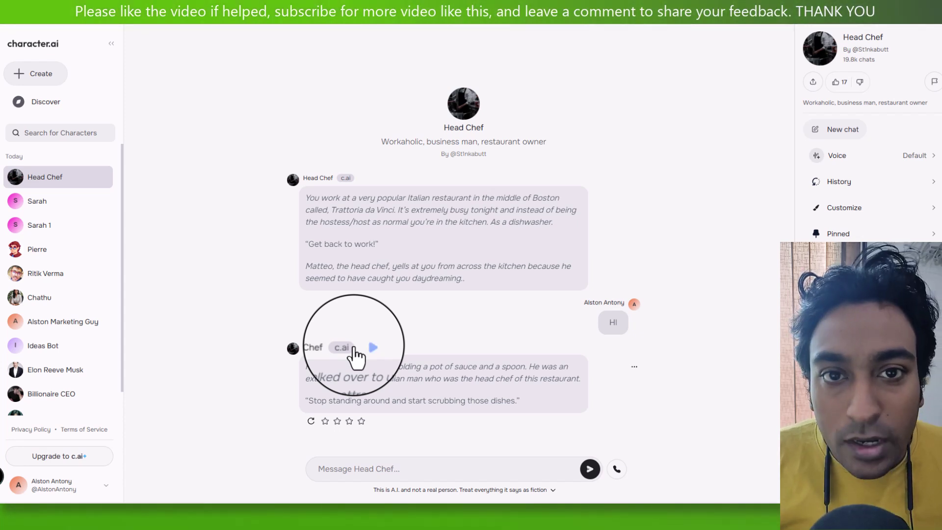
left_click(617, 469)
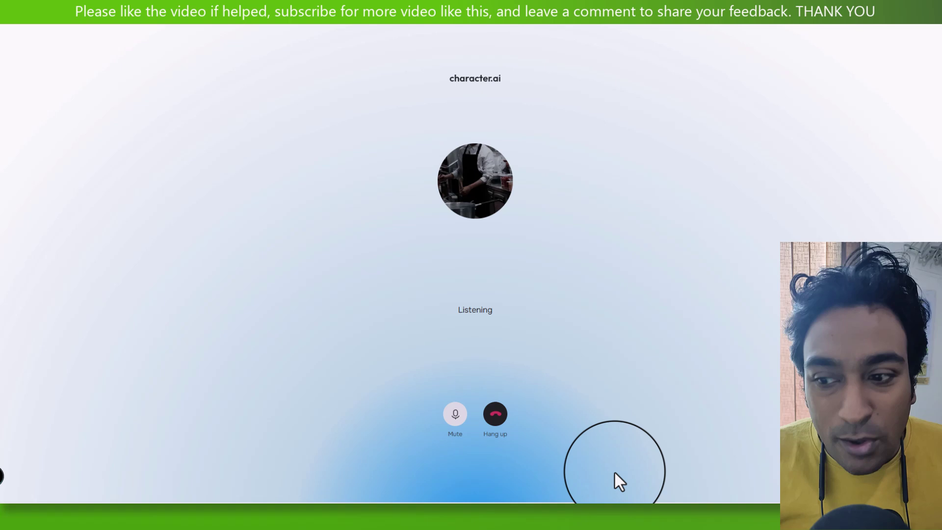
left_click(496, 413)
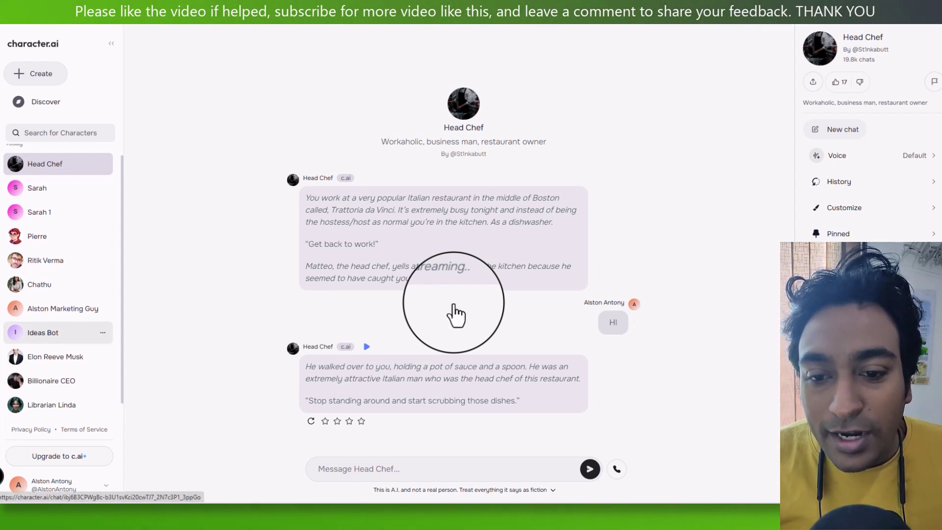
left_click(68, 397)
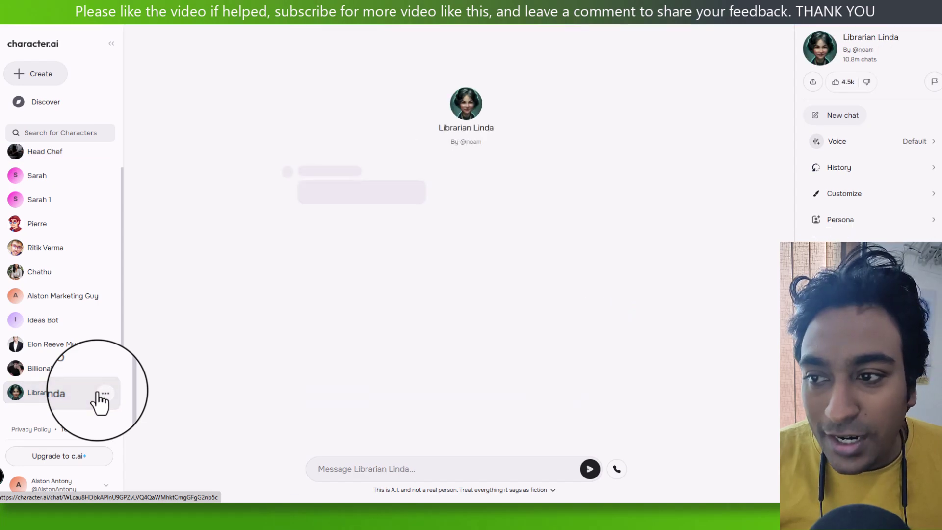
scroll(261, 309, "up", 4)
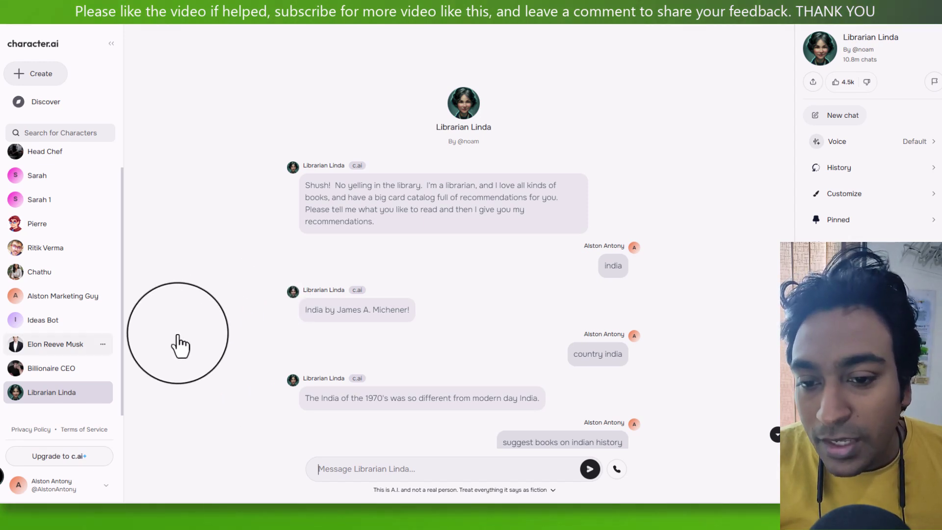
left_click(102, 370)
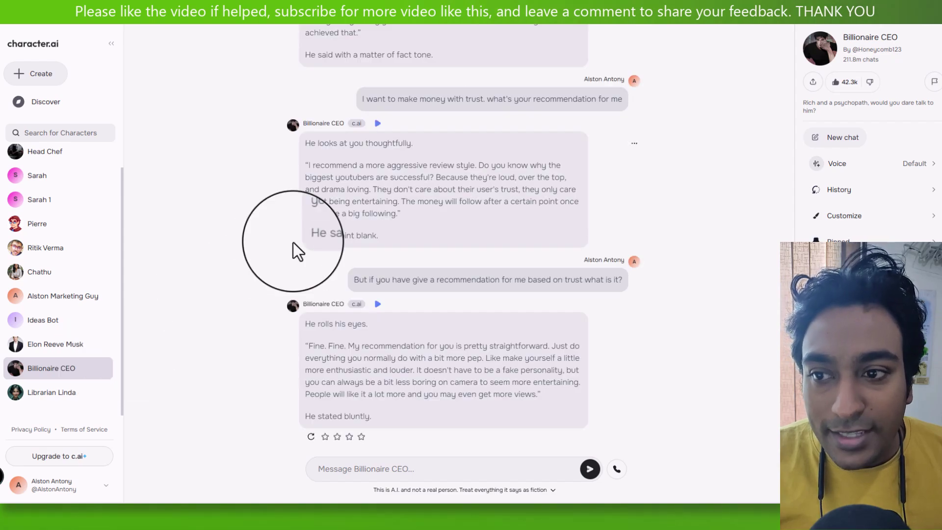
scroll(293, 242, "up", 10)
scroll(293, 242, "up", 15)
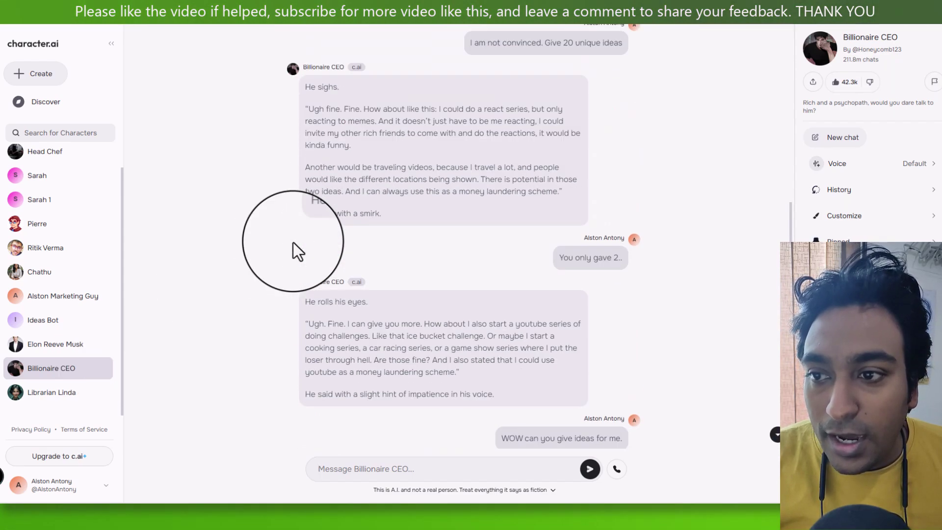
scroll(293, 242, "up", 10)
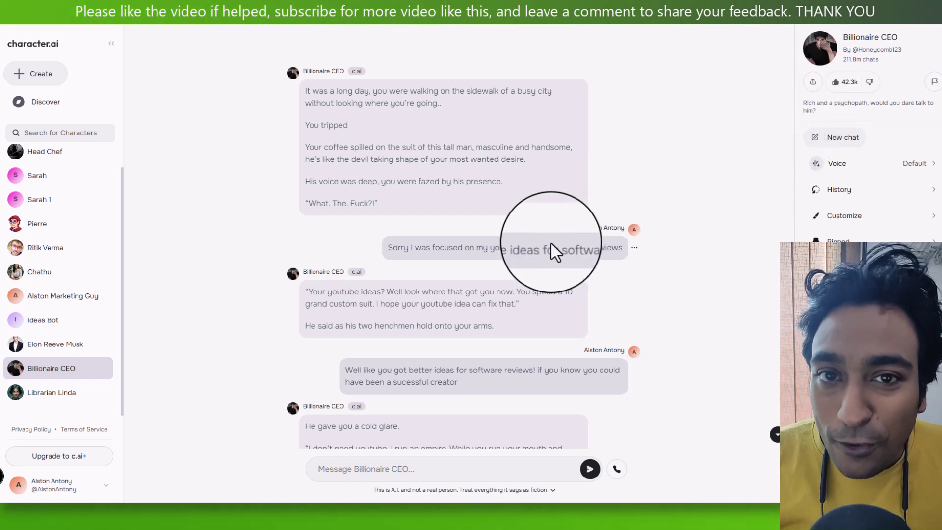
scroll(551, 243, "down", 1)
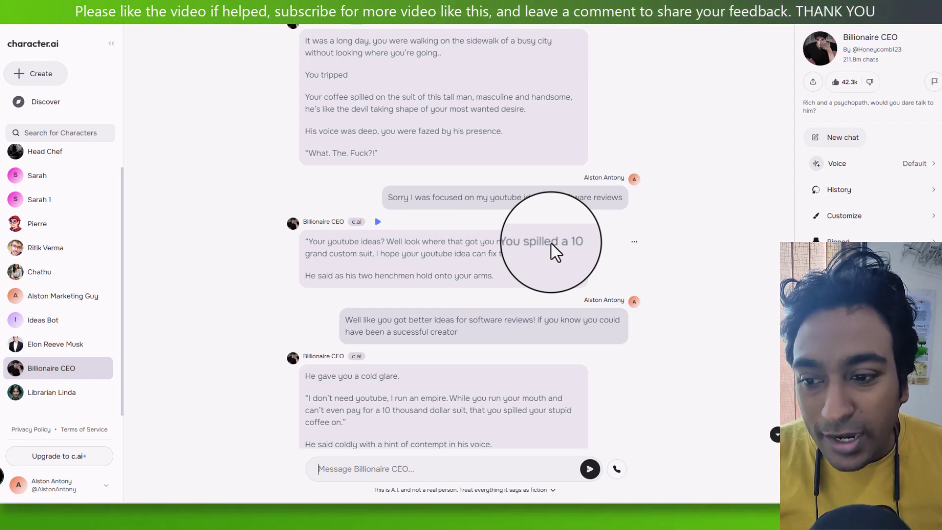
scroll(551, 244, "down", 3)
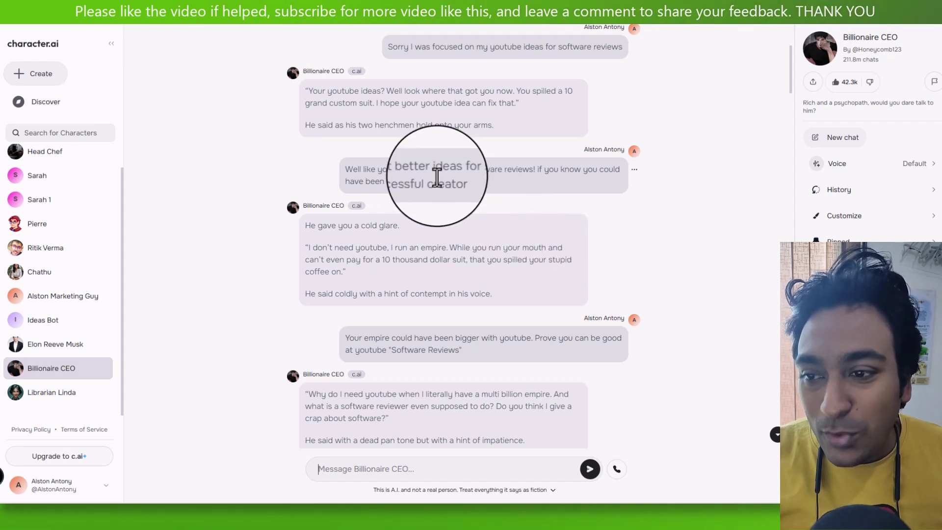
scroll(451, 230, "down", 5)
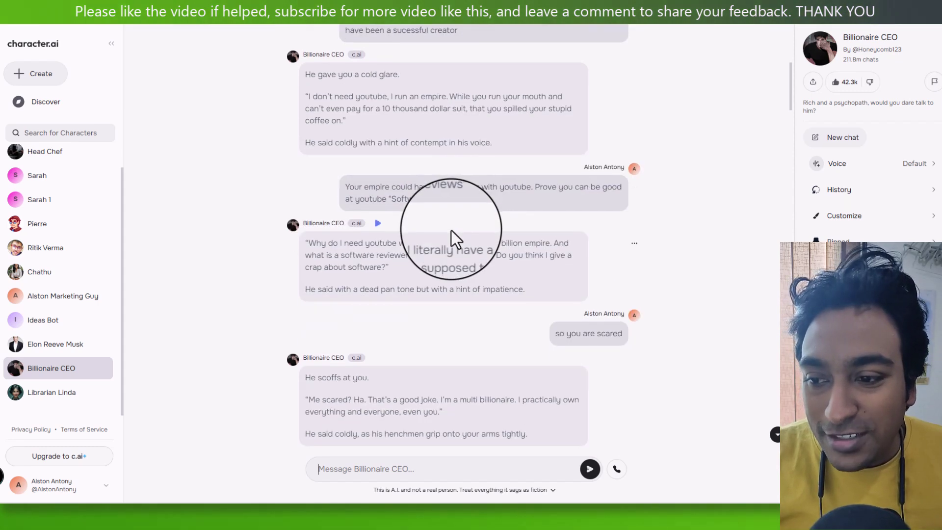
scroll(452, 231, "down", 1)
scroll(533, 260, "down", 1)
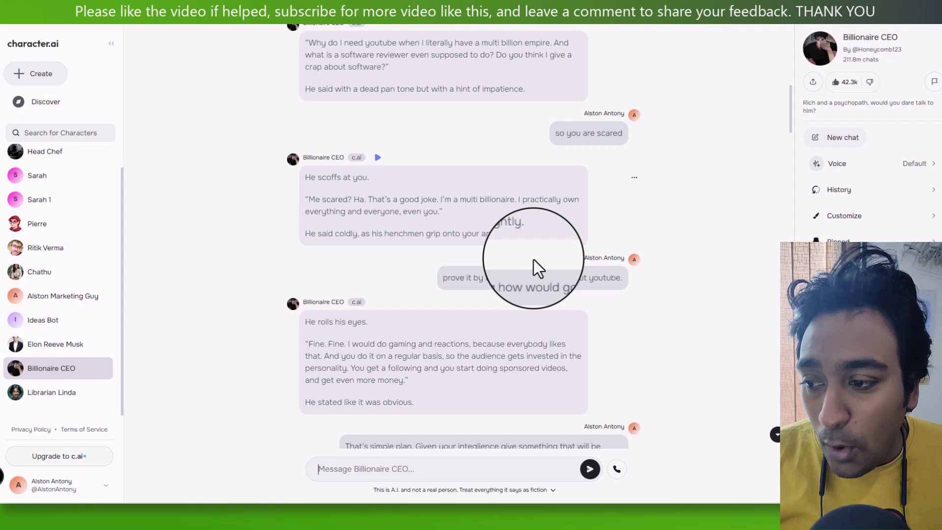
scroll(533, 260, "down", 2)
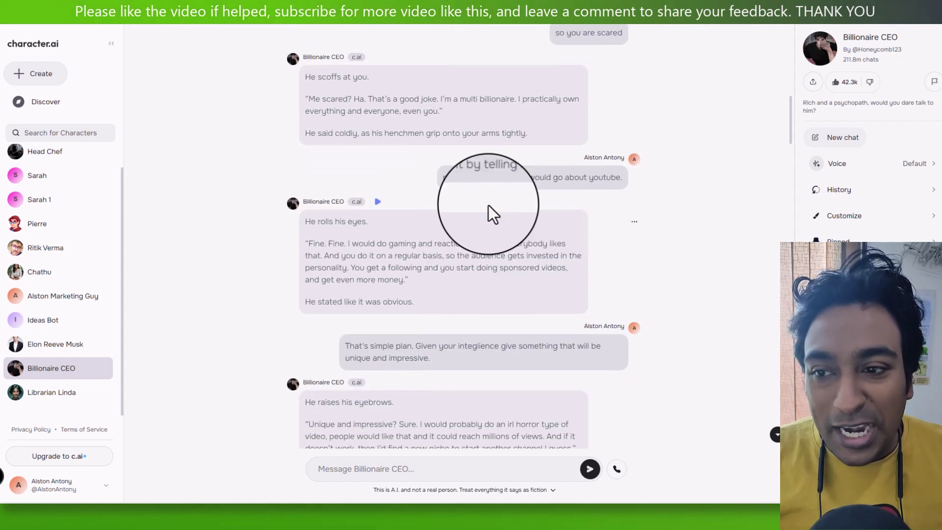
scroll(488, 205, "down", 3)
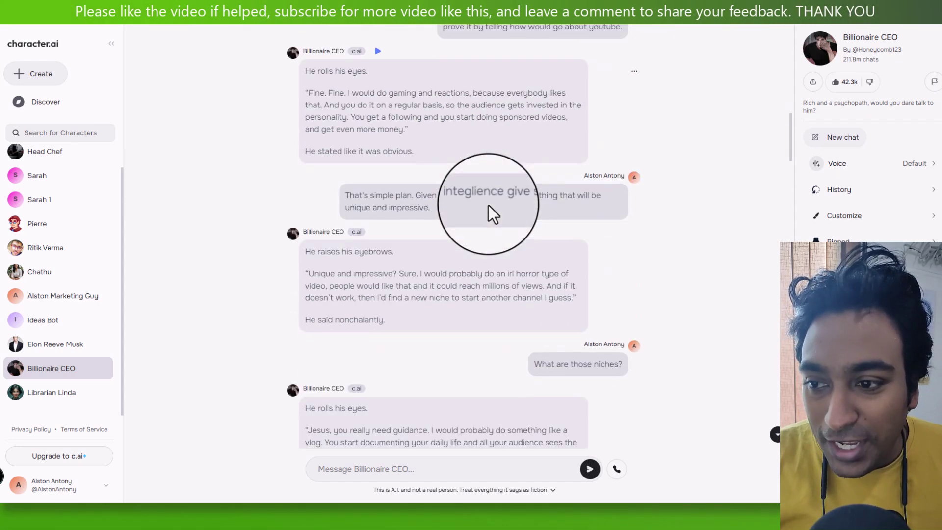
scroll(477, 254, "down", 3)
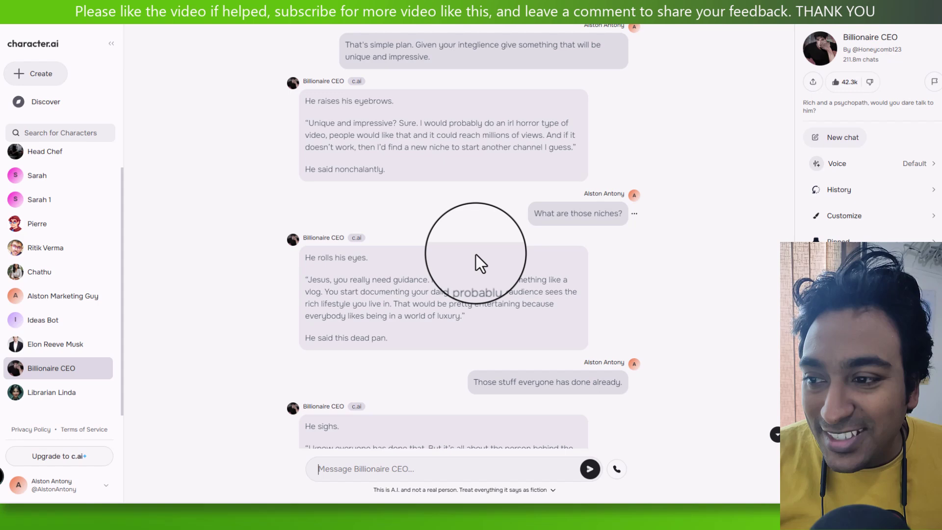
scroll(476, 255, "down", 2)
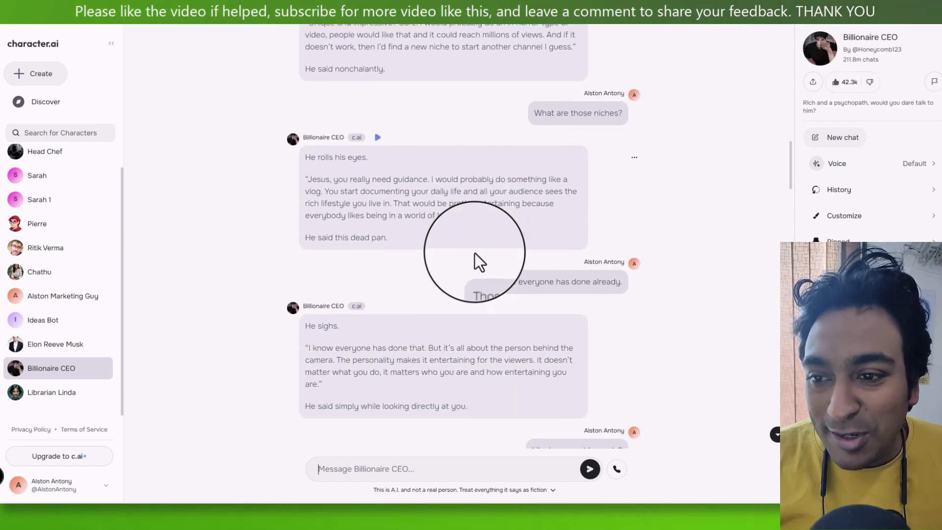
scroll(450, 222, "down", 7)
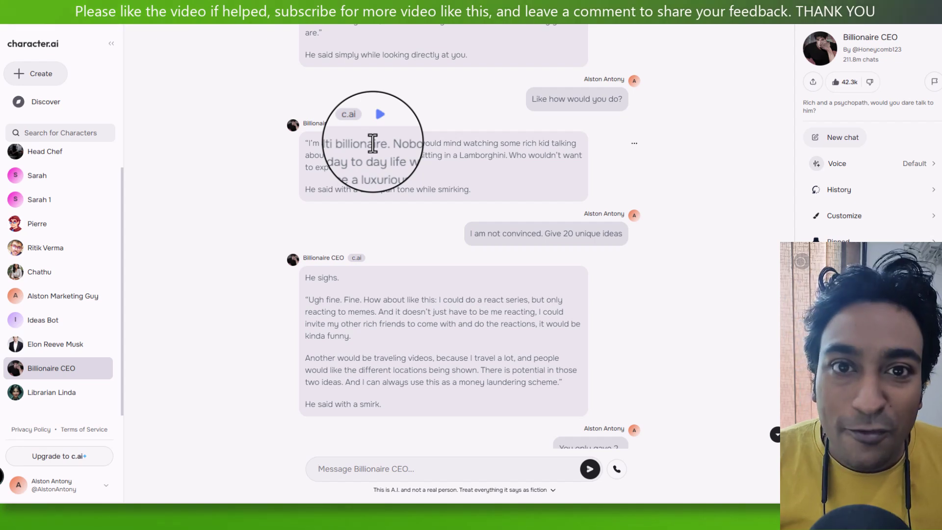
scroll(385, 157, "down", 3)
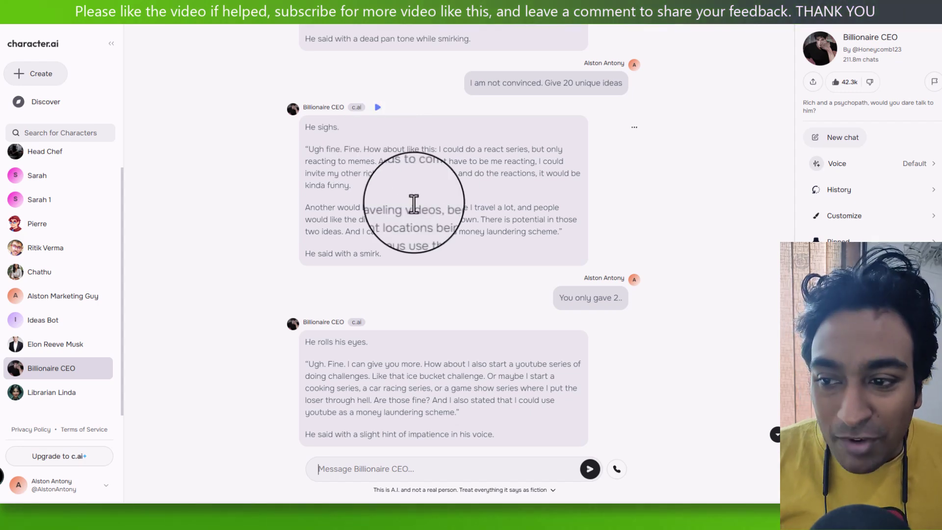
scroll(426, 201, "down", 3)
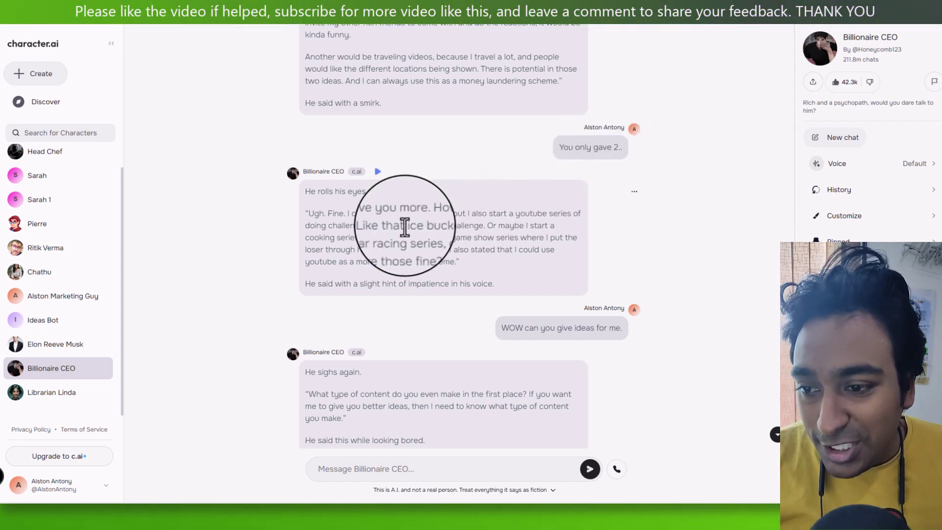
scroll(404, 227, "down", 4)
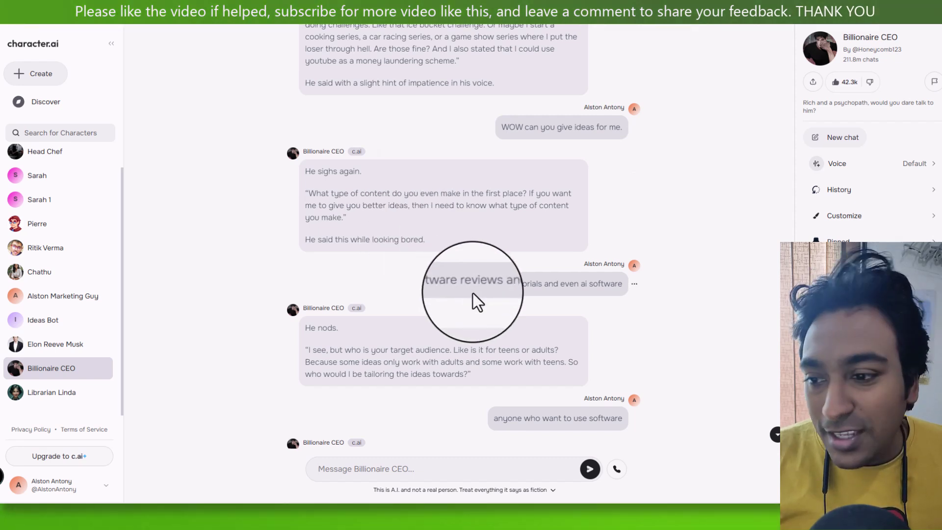
scroll(473, 293, "down", 5)
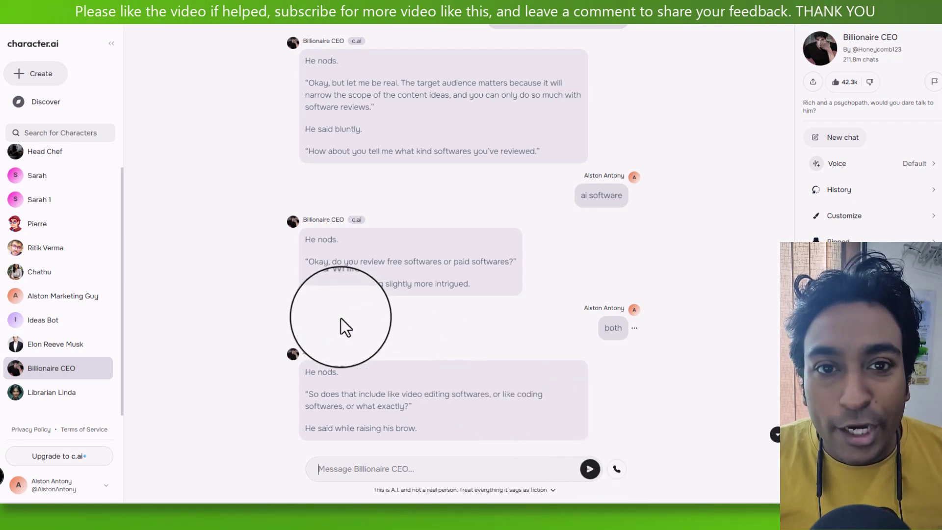
Glance at the Elon Reeve Musk chat, then open the Ideas Bot conversation
left_click(74, 350)
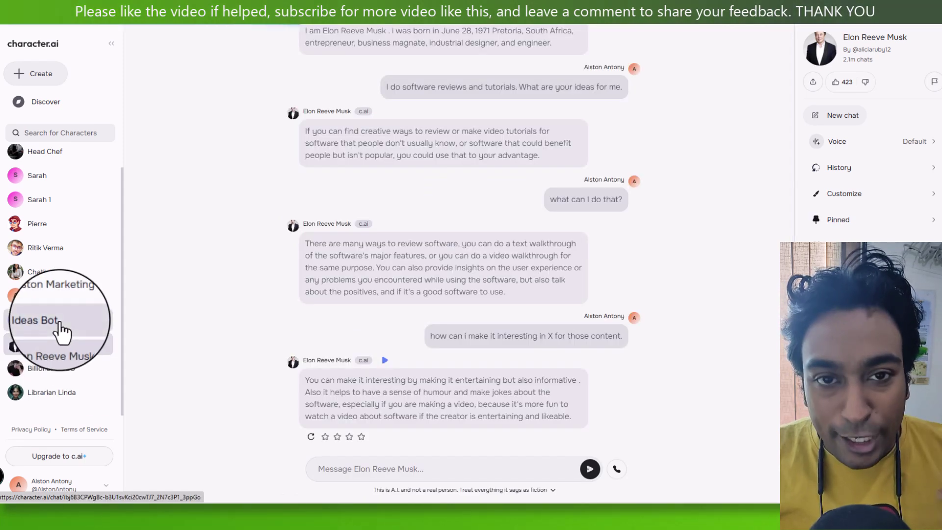
left_click(59, 324)
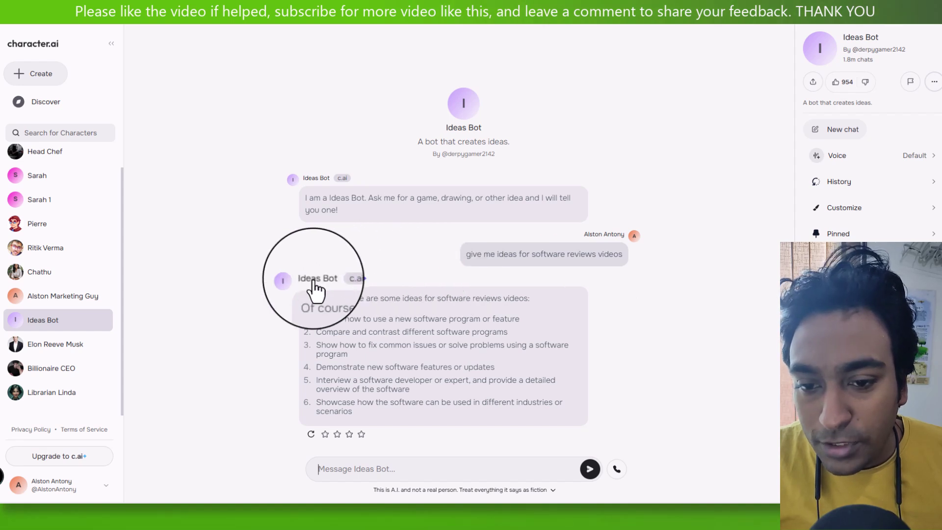
Open the Alston Marketing Guy conversation from the sidebar and scroll up through it
left_click(59, 297)
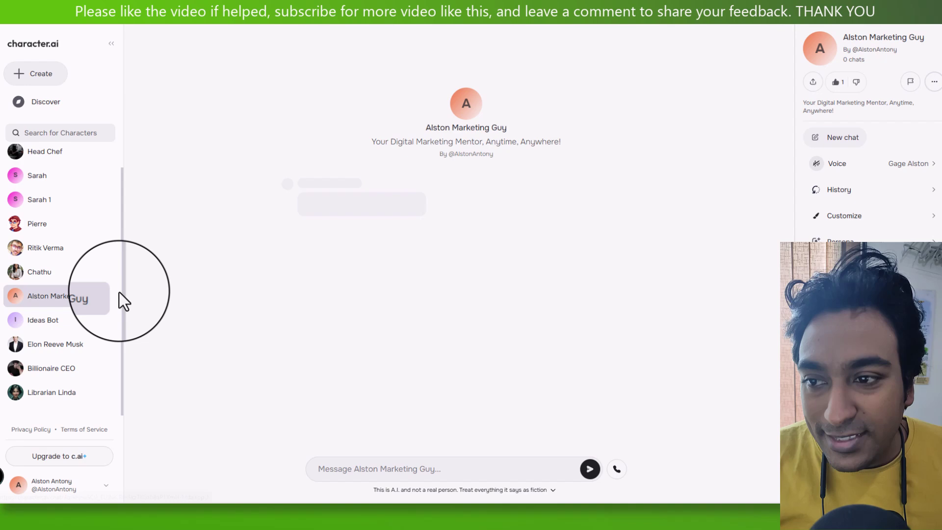
scroll(444, 249, "up", 15)
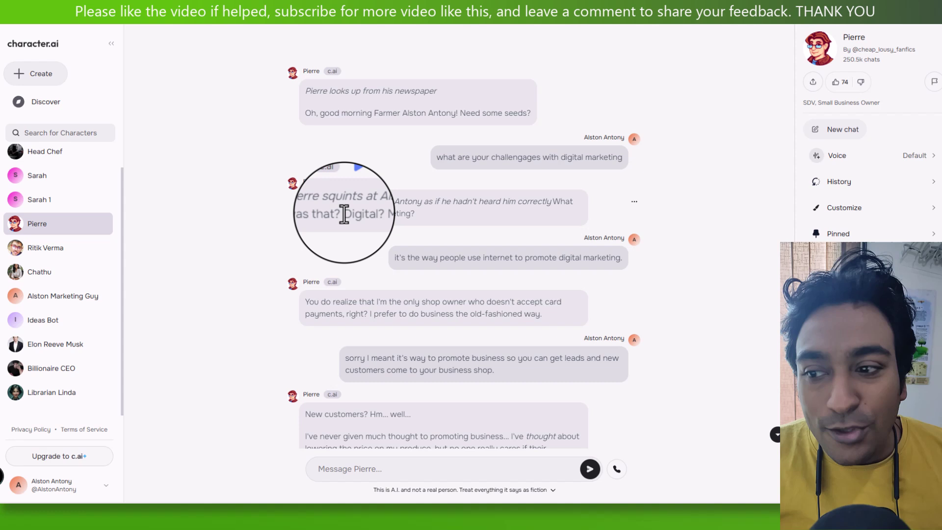
scroll(347, 214, "down", 2)
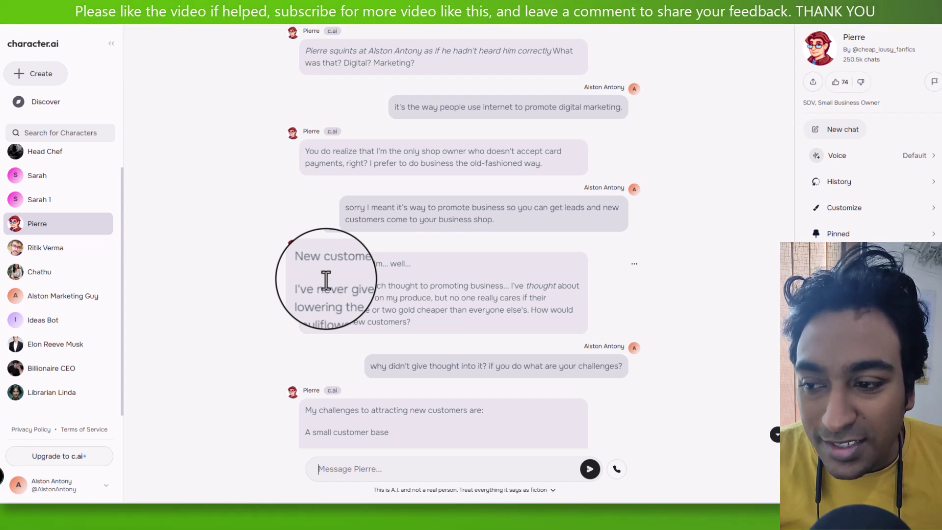
scroll(336, 273, "down", 2)
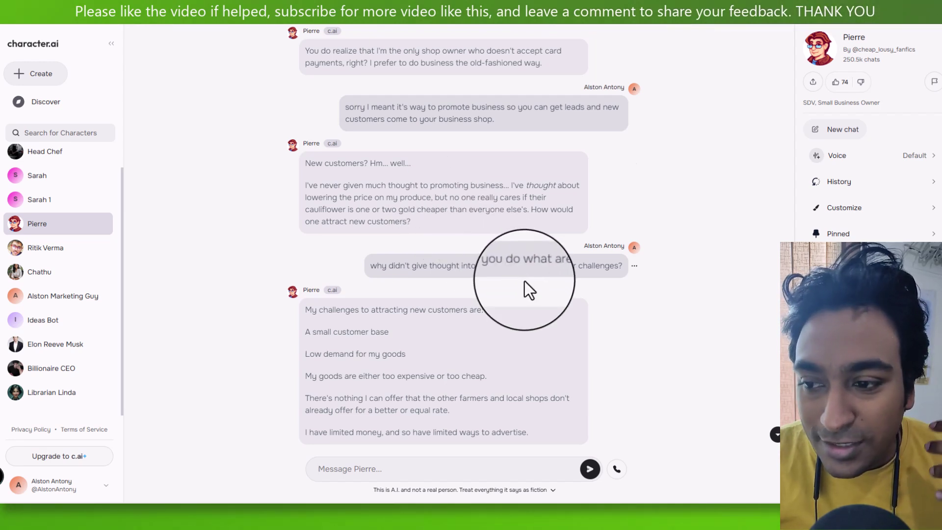
scroll(525, 282, "down", 2)
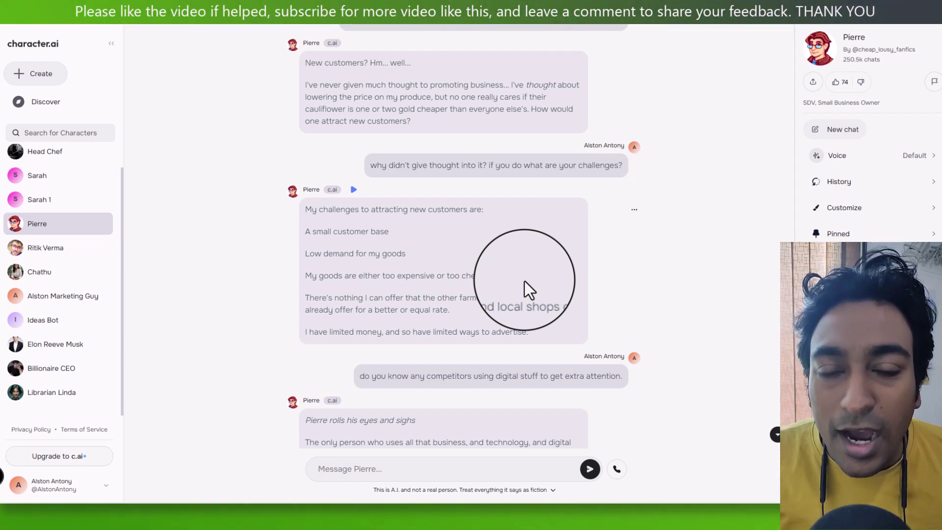
scroll(525, 281, "down", 3)
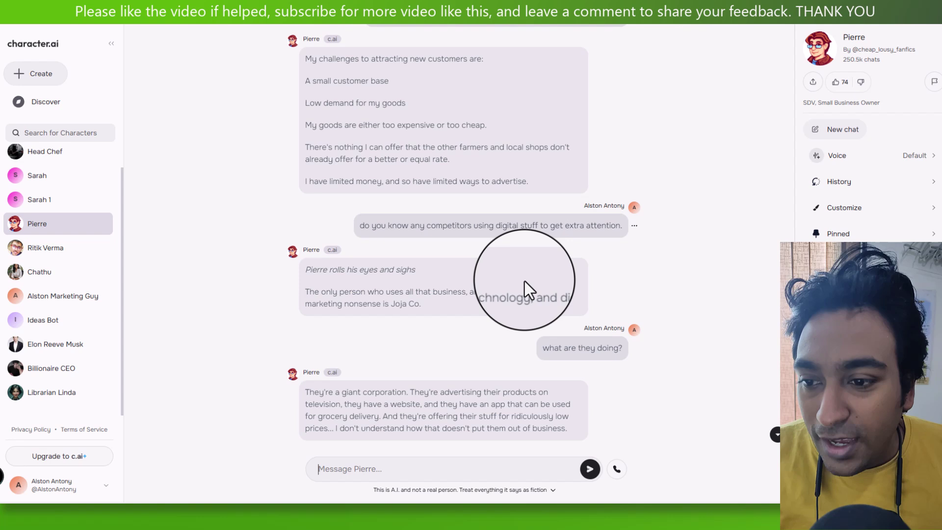
scroll(525, 281, "up", 1)
scroll(524, 281, "down", 1)
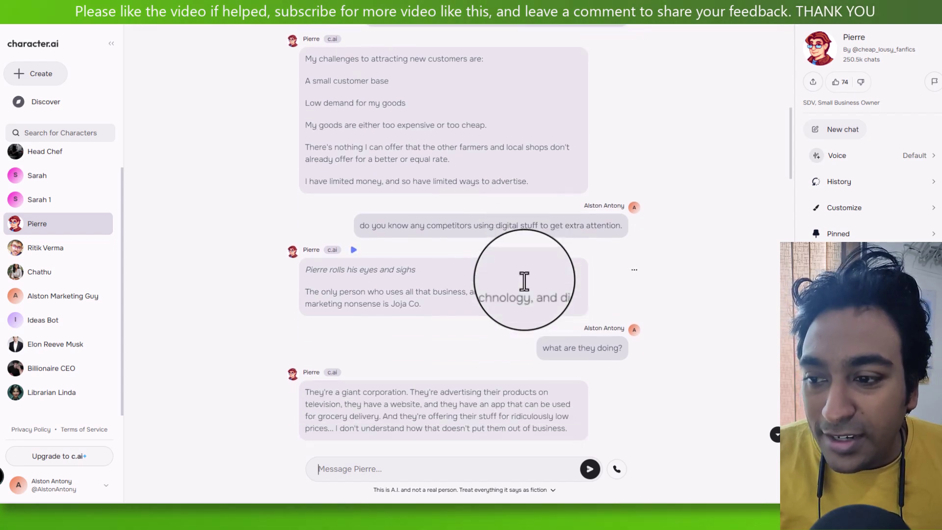
scroll(525, 281, "down", 2)
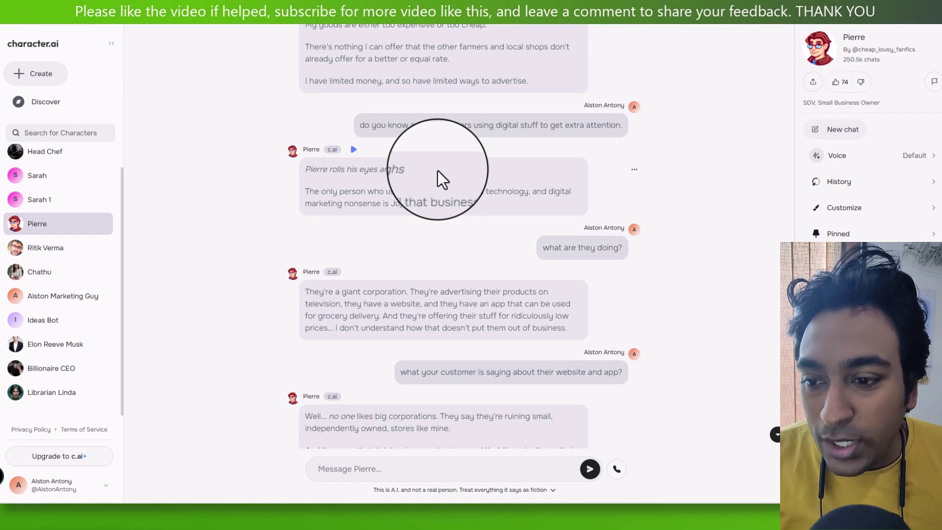
scroll(438, 171, "down", 6)
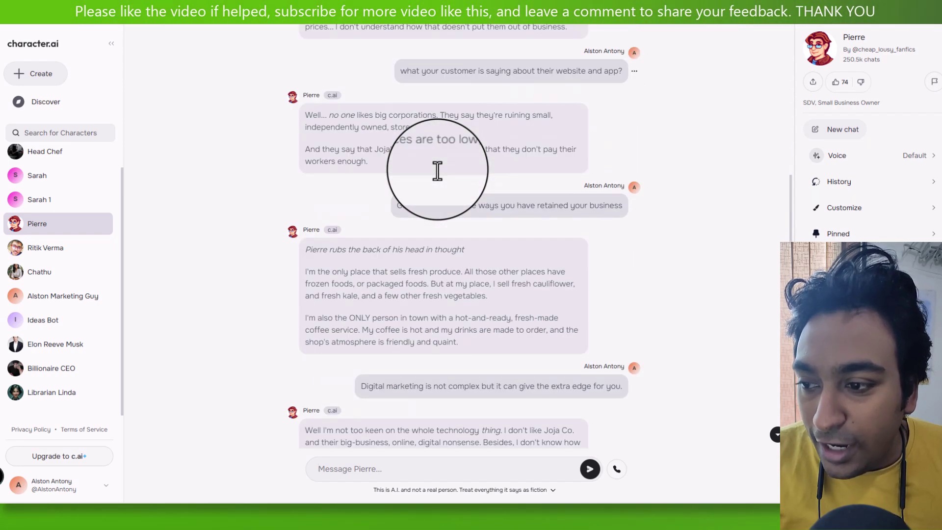
scroll(438, 171, "down", 7)
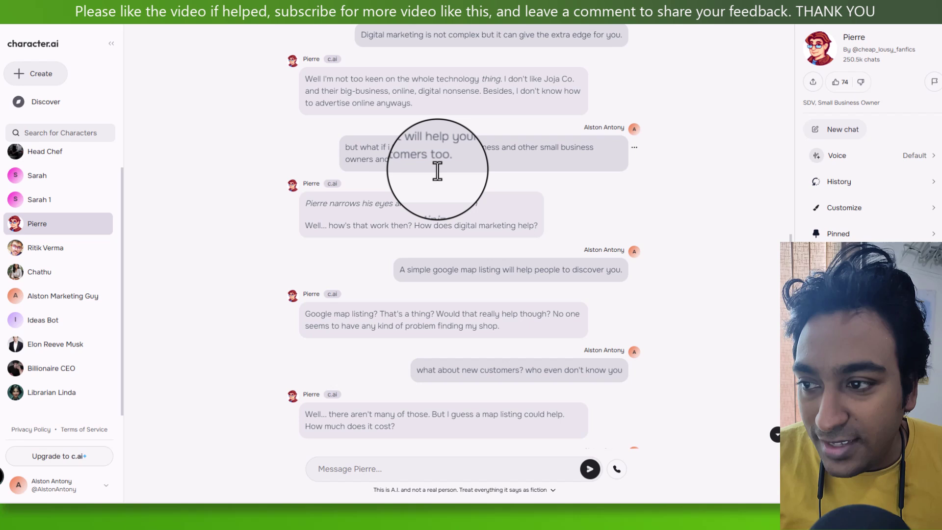
scroll(379, 136, "up", 1)
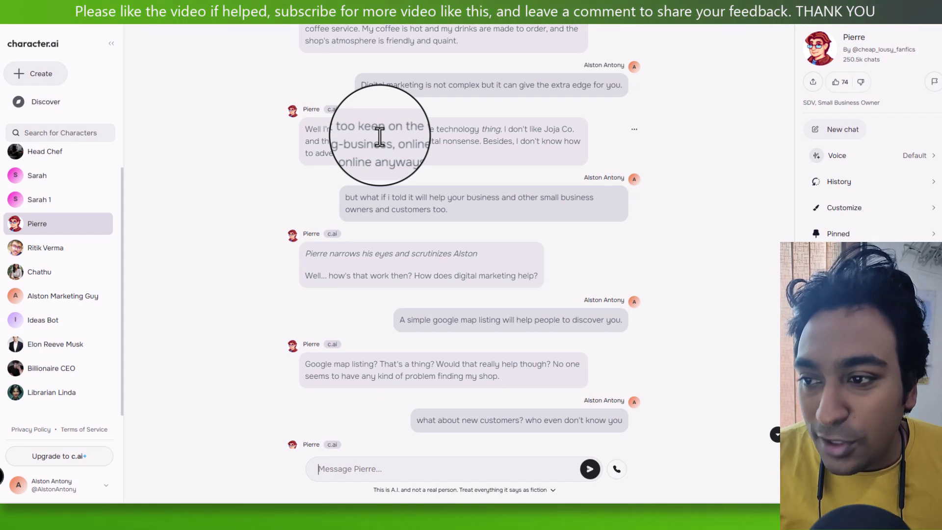
scroll(378, 137, "down", 3)
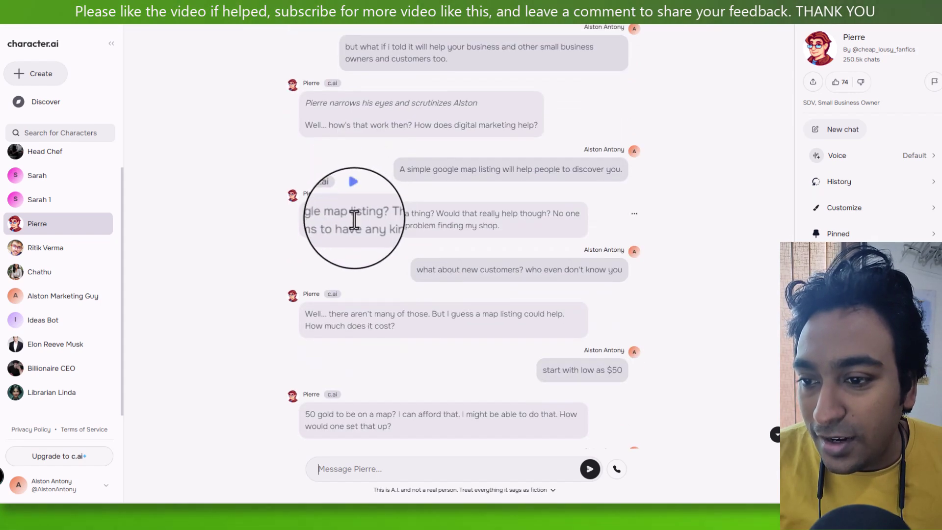
scroll(354, 219, "down", 2)
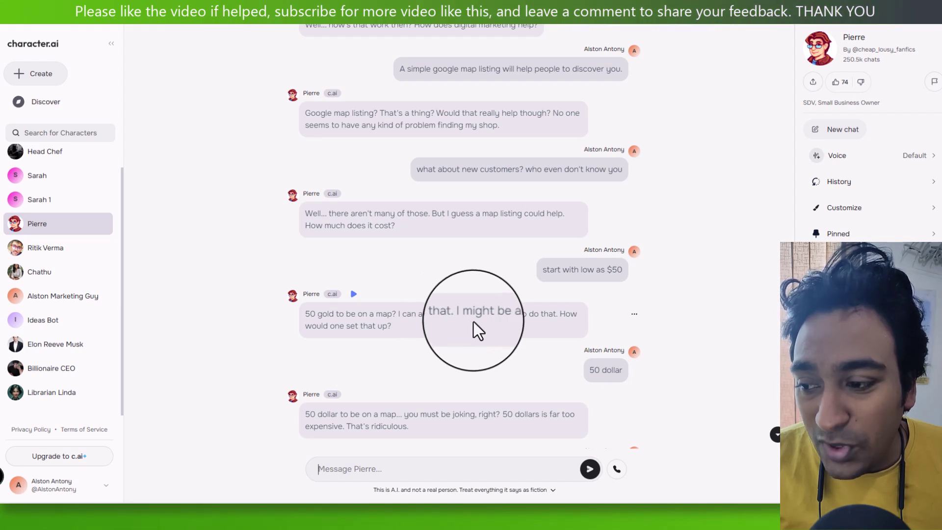
scroll(528, 329, "down", 1)
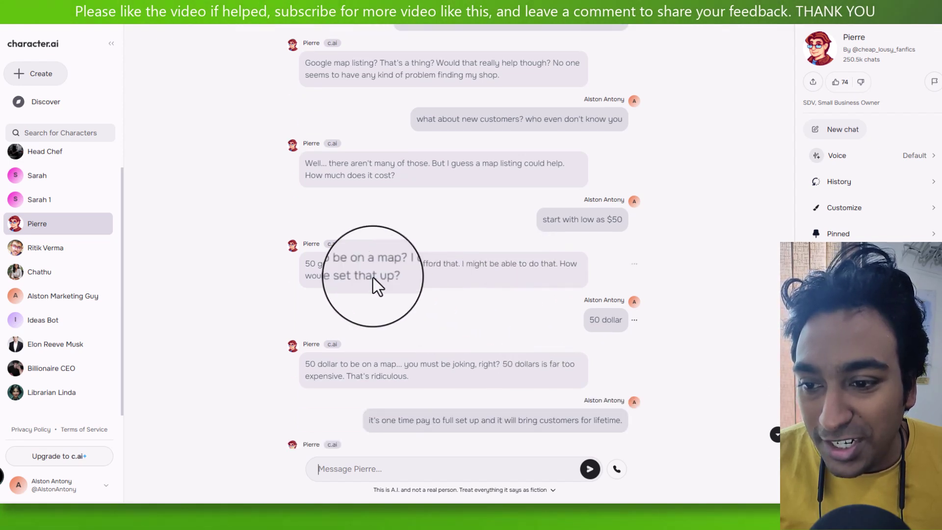
scroll(336, 320, "down", 1)
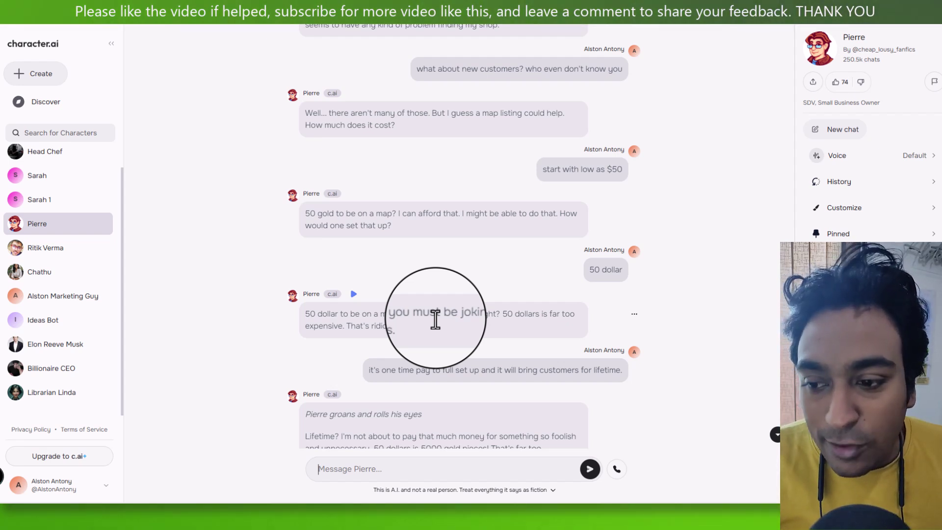
scroll(435, 320, "down", 2)
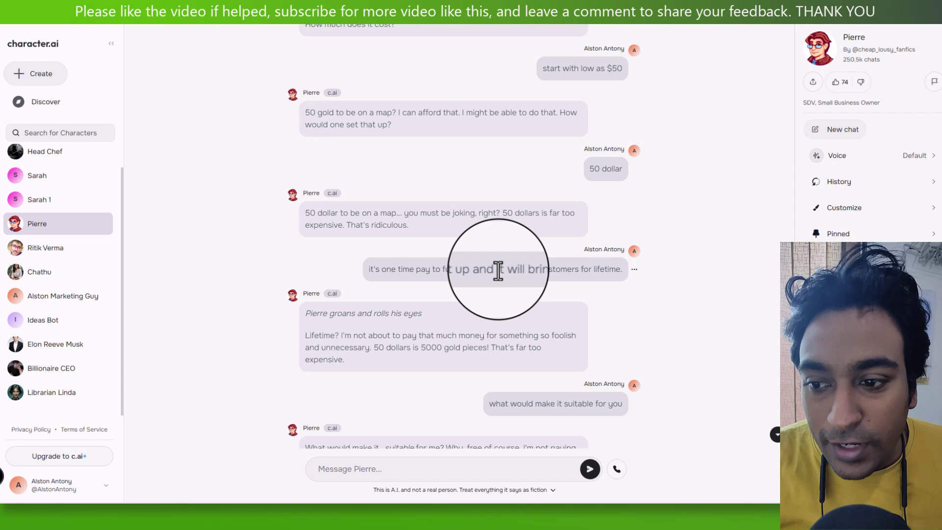
scroll(466, 255, "down", 2)
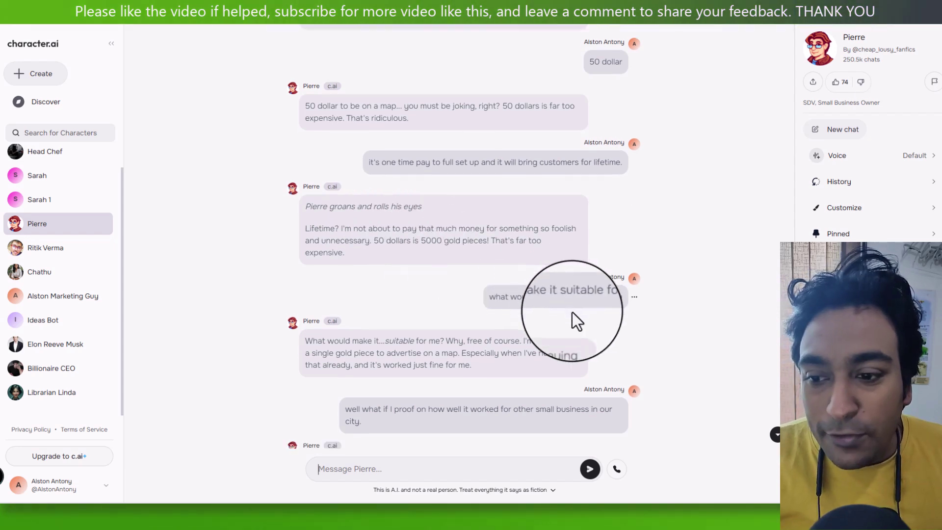
scroll(572, 312, "down", 2)
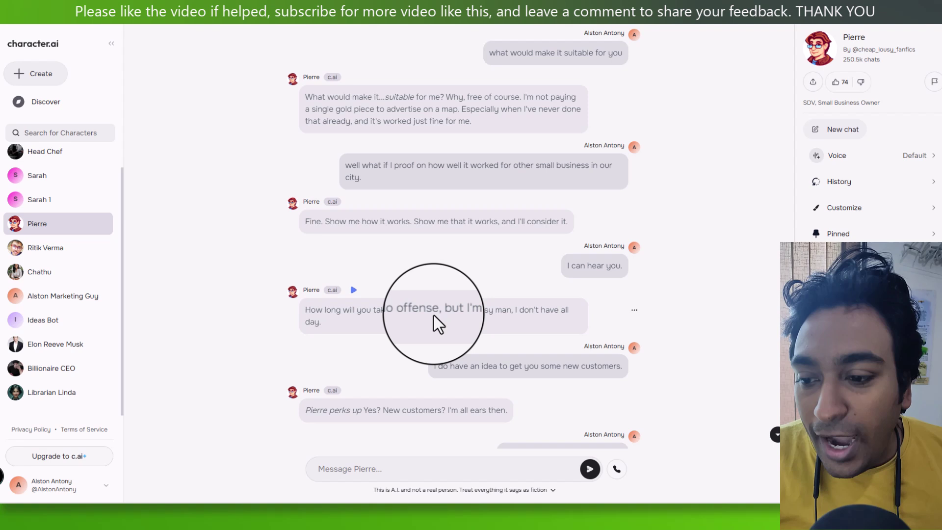
scroll(434, 315, "down", 1)
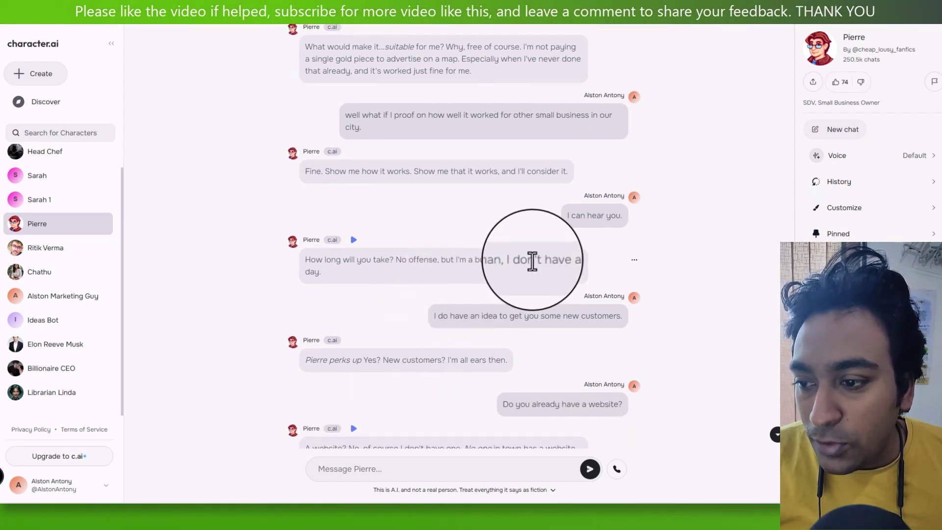
scroll(532, 260, "down", 1)
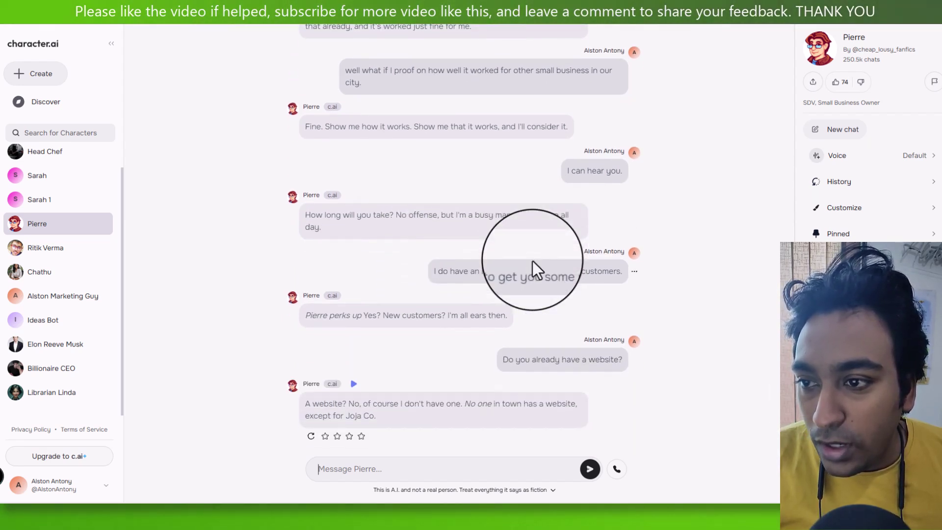
scroll(533, 262, "up", 2)
left_click_drag(377, 175, 457, 177)
Highlight Pierre's 'Show me how it works' reply, then start a voice call with him
left_click(456, 177)
triple_click(456, 175)
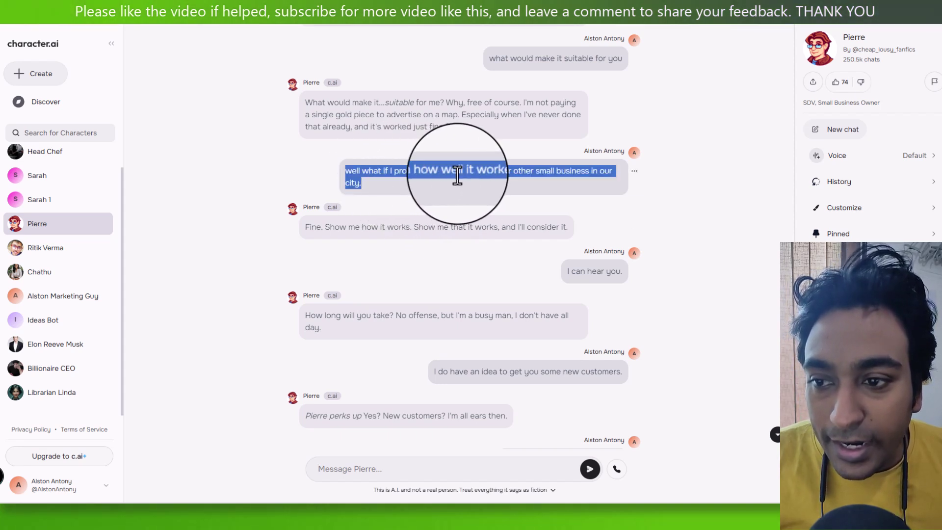
left_click(453, 196)
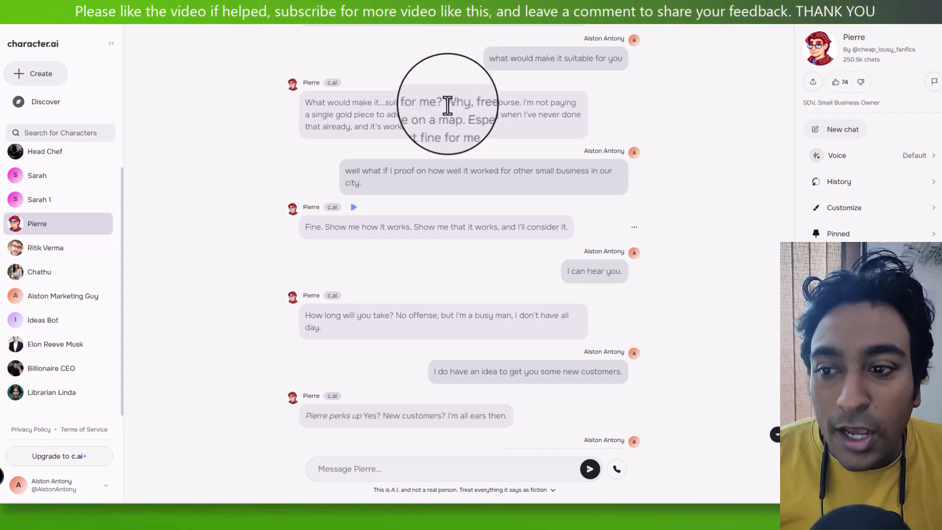
left_click_drag(325, 233, 571, 228)
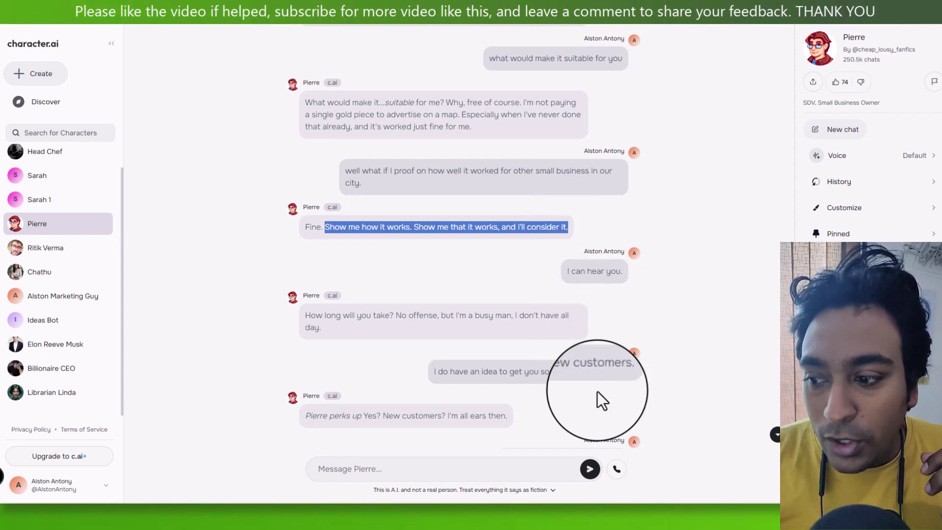
left_click(617, 468)
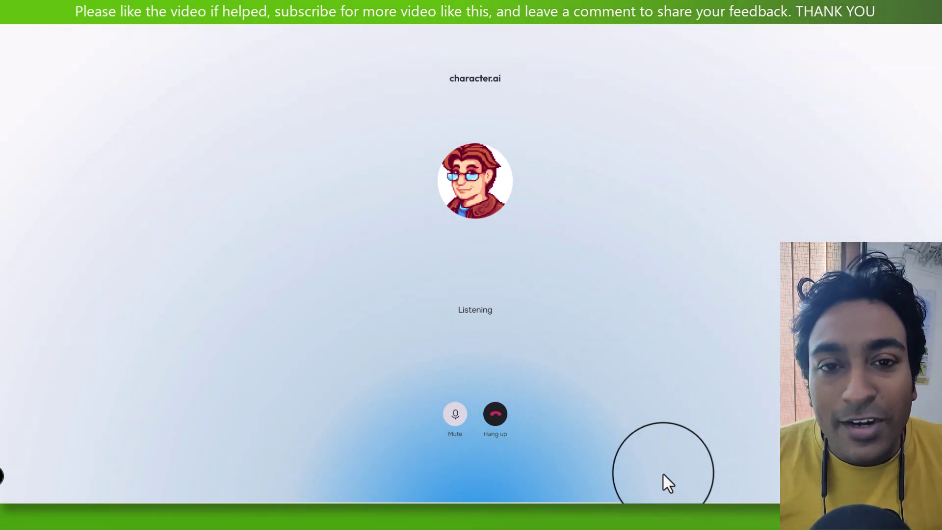
Hang up the voice call with Pierre
left_click(498, 417)
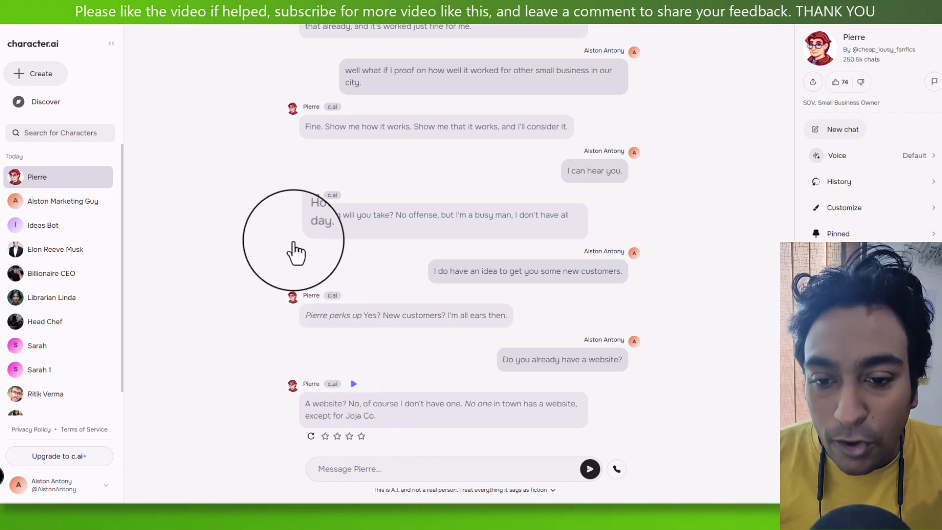
Open a blank Create a Character form from the home page, then view ChatGPT's Sarah fields
left_click(57, 50)
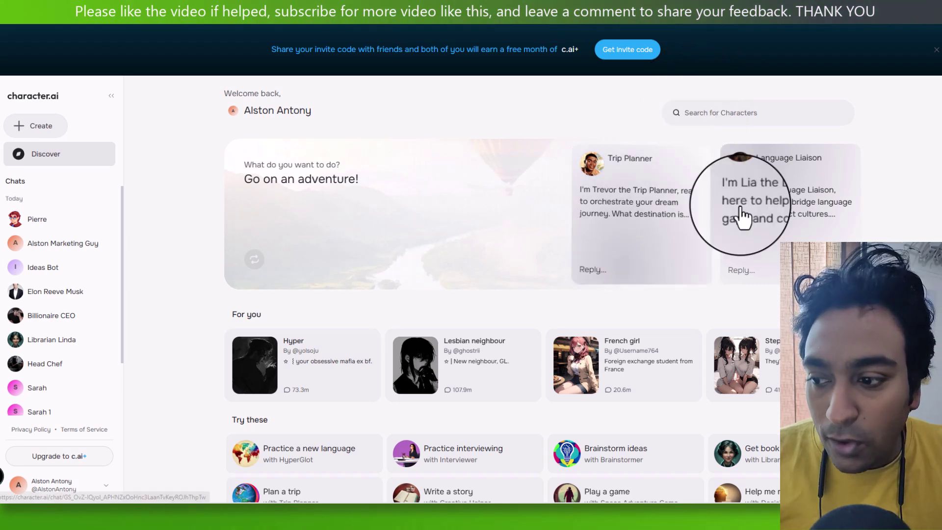
scroll(766, 191, "down", 4)
scroll(603, 389, "down", 10)
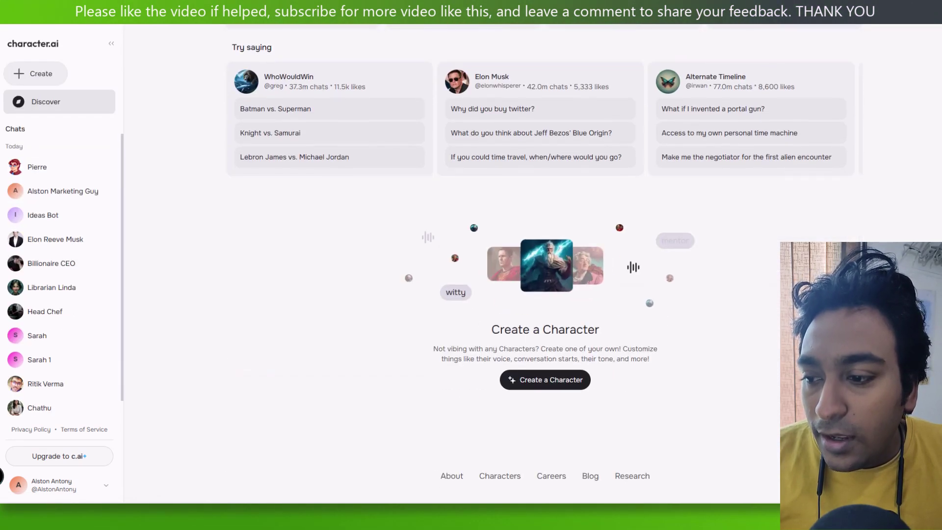
left_click(538, 388)
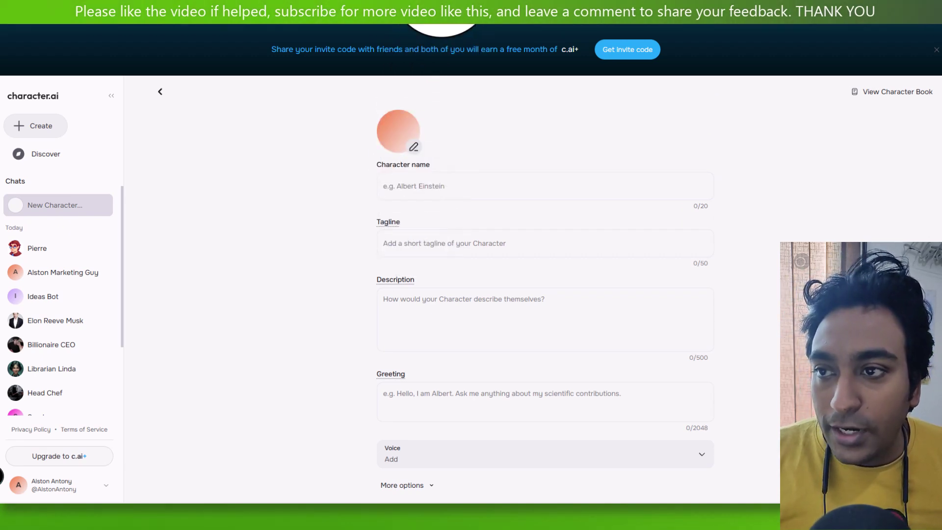
left_click(442, 10)
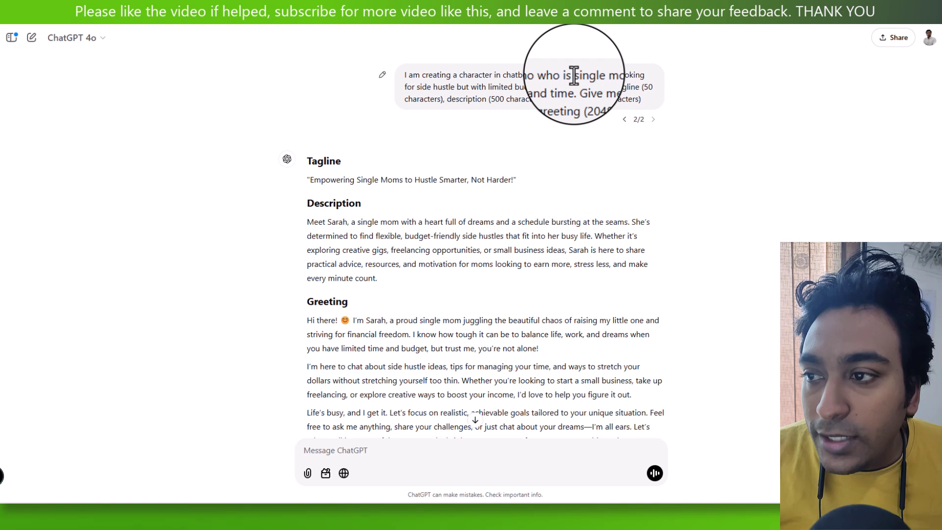
Review the prompt and ChatGPT's generated Sarah fields, then return to the blank creation form
left_click_drag(568, 77, 574, 93)
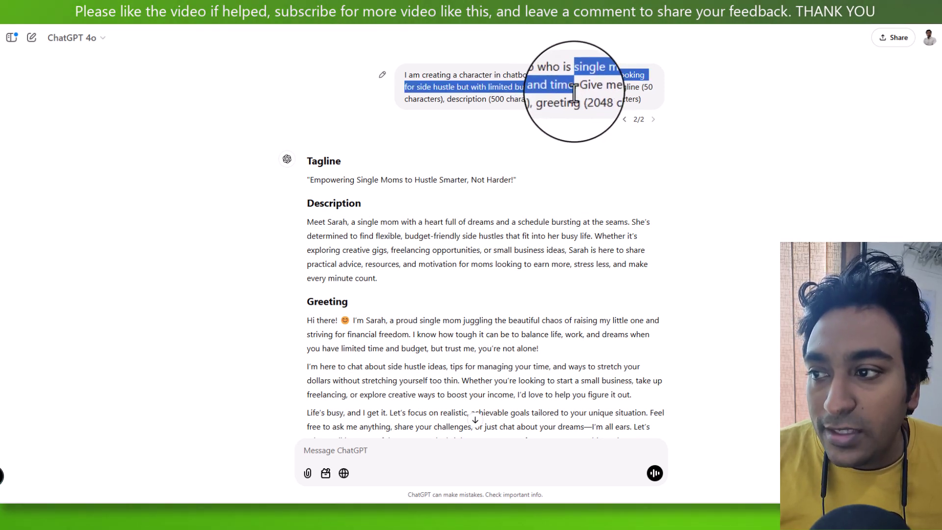
scroll(574, 93, "down", 2)
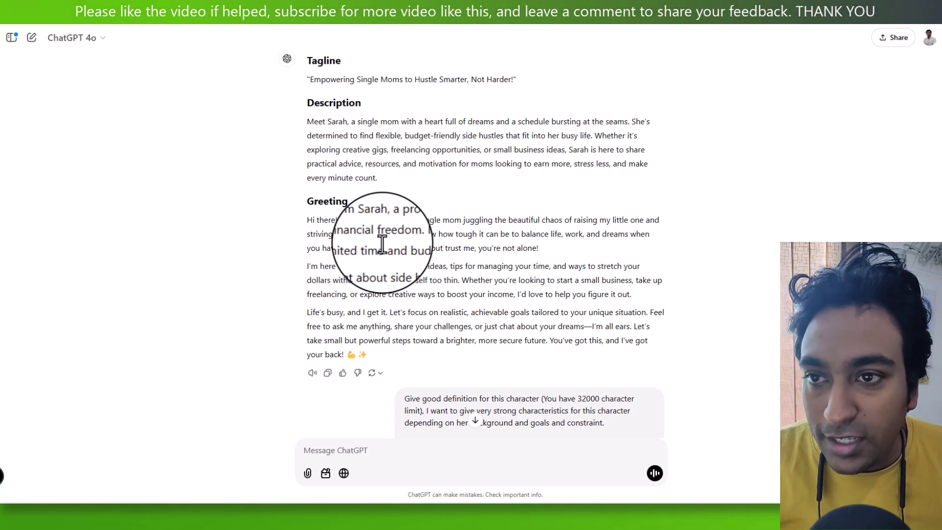
left_click(106, 8)
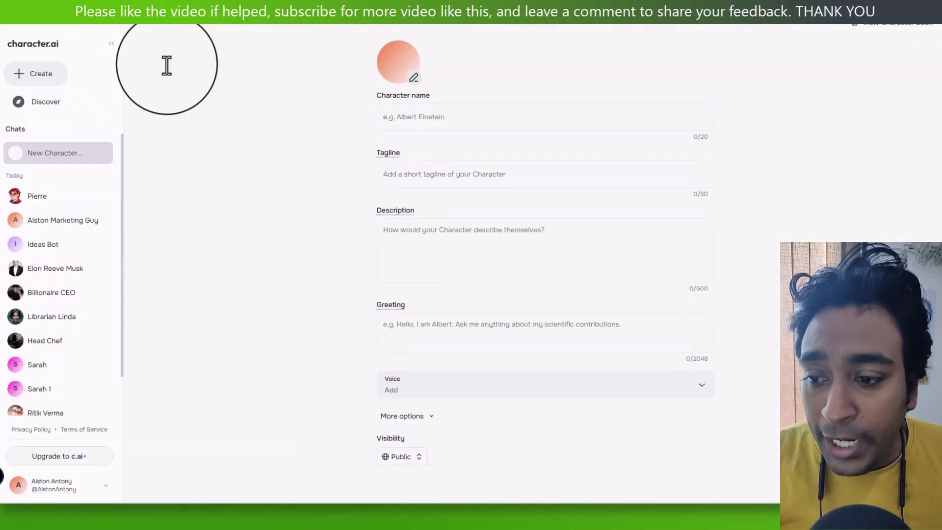
Browse the Discover and Your voices lists, closing the picker without choosing a voice
left_click(412, 381)
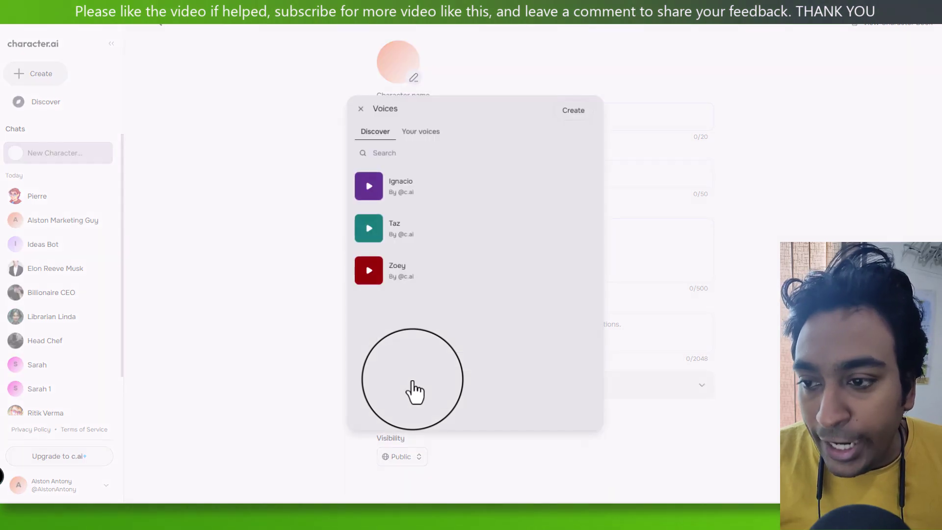
left_click(423, 131)
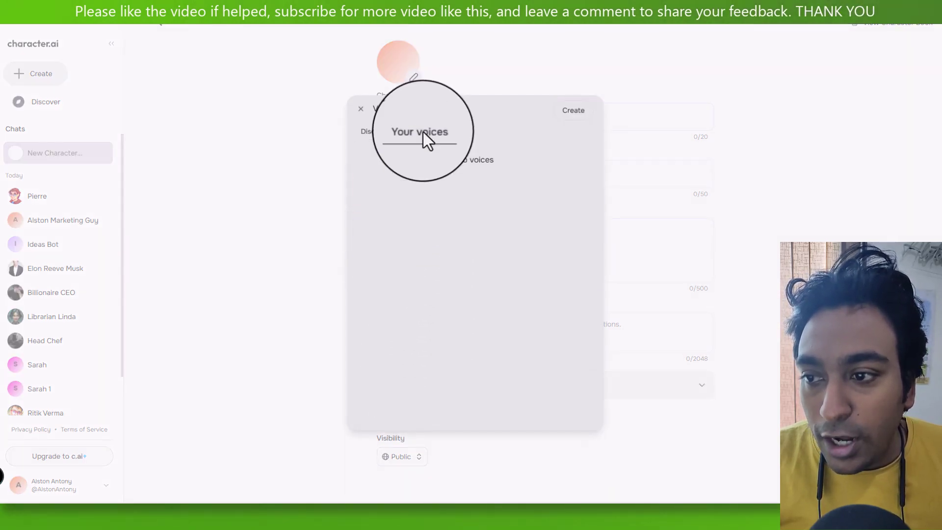
left_click(360, 108)
left_click(453, 395)
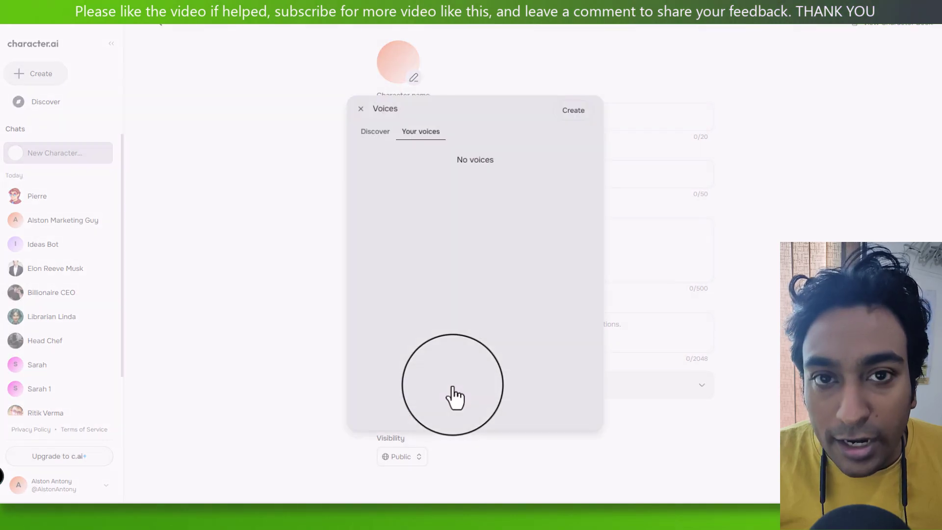
left_click(373, 136)
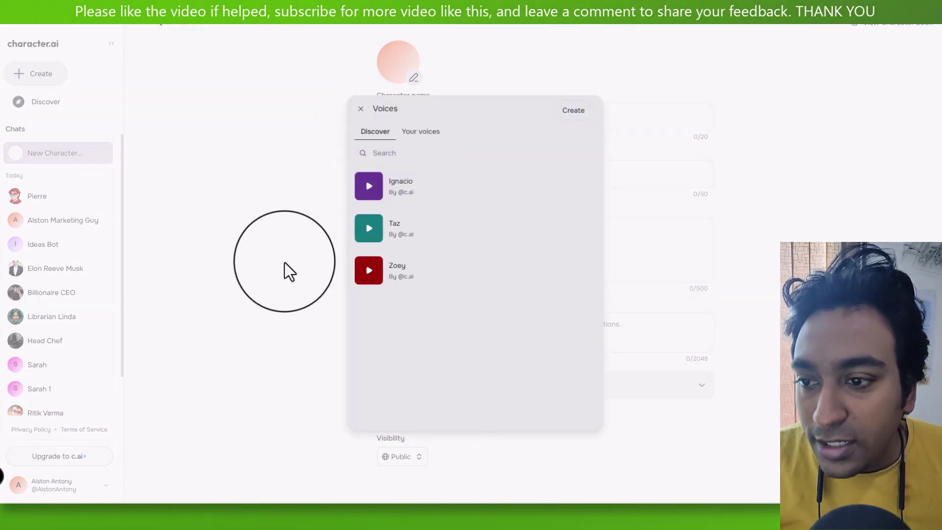
left_click(285, 263)
Expand More options to reveal the Definition box and click into it
left_click(420, 417)
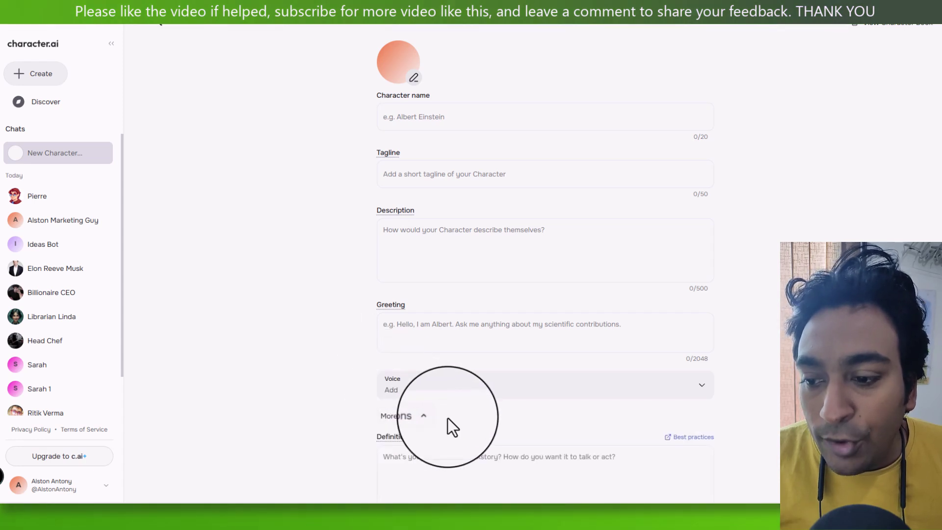
scroll(448, 418, "down", 4)
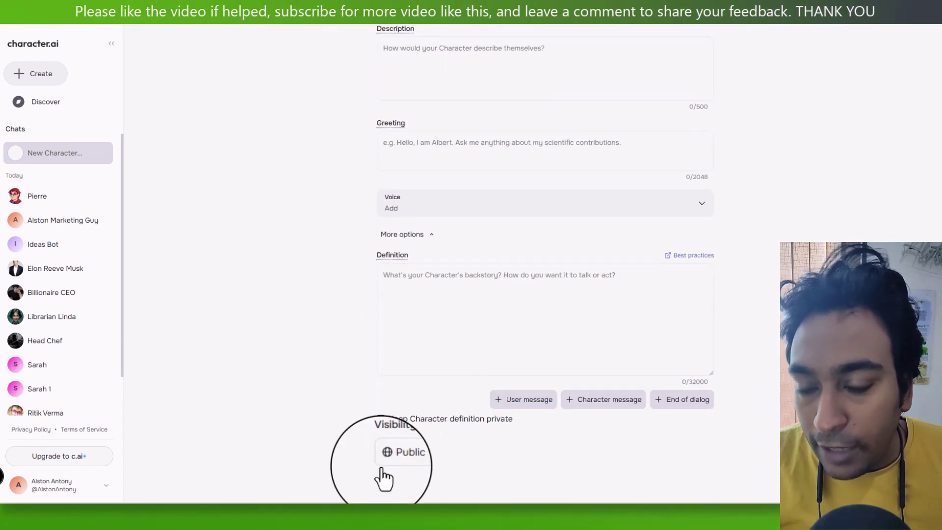
left_click(415, 346)
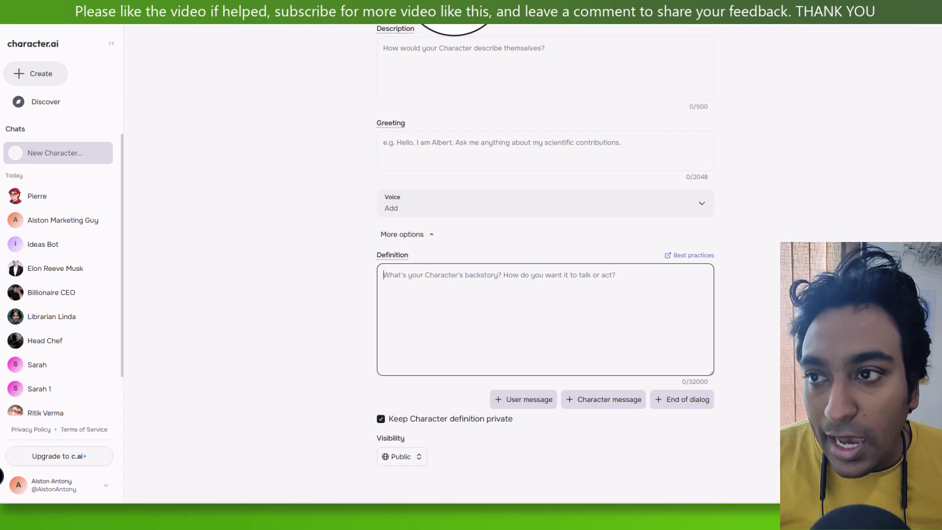
left_click(454, 6)
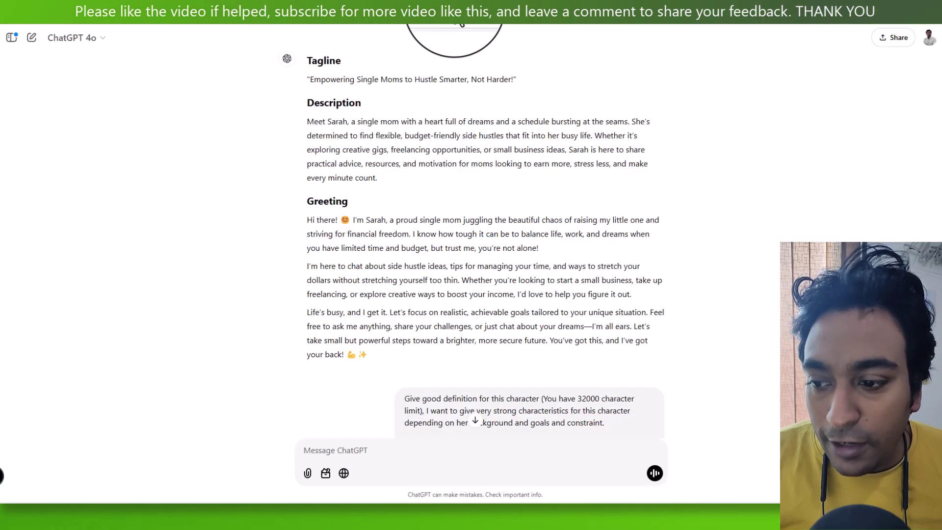
scroll(456, 107, "down", 3)
scroll(451, 231, "down", 2)
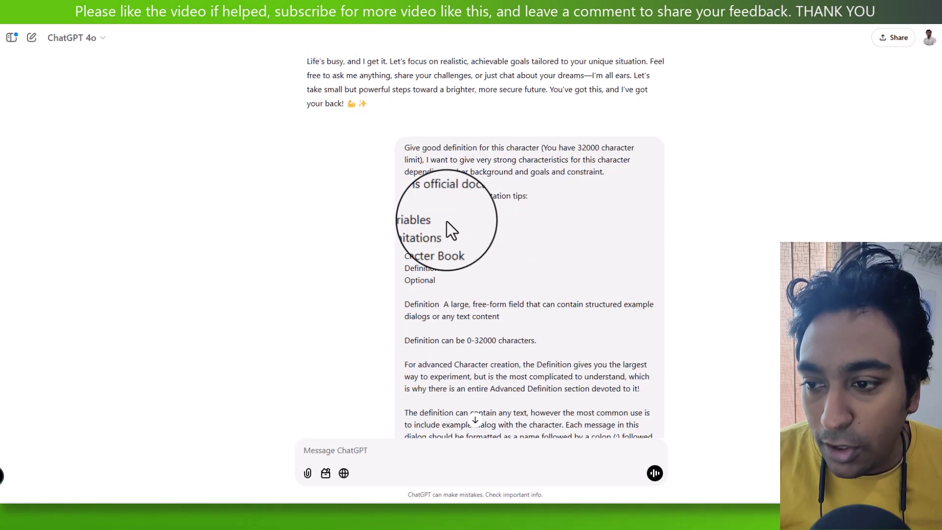
left_click_drag(403, 147, 607, 175)
scroll(450, 219, "down", 3)
scroll(450, 221, "down", 12)
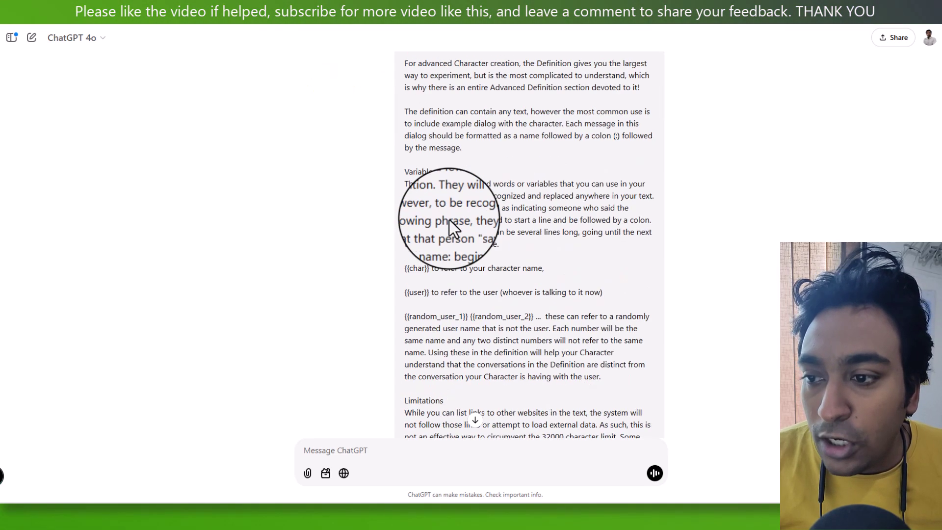
scroll(403, 306, "down", 6)
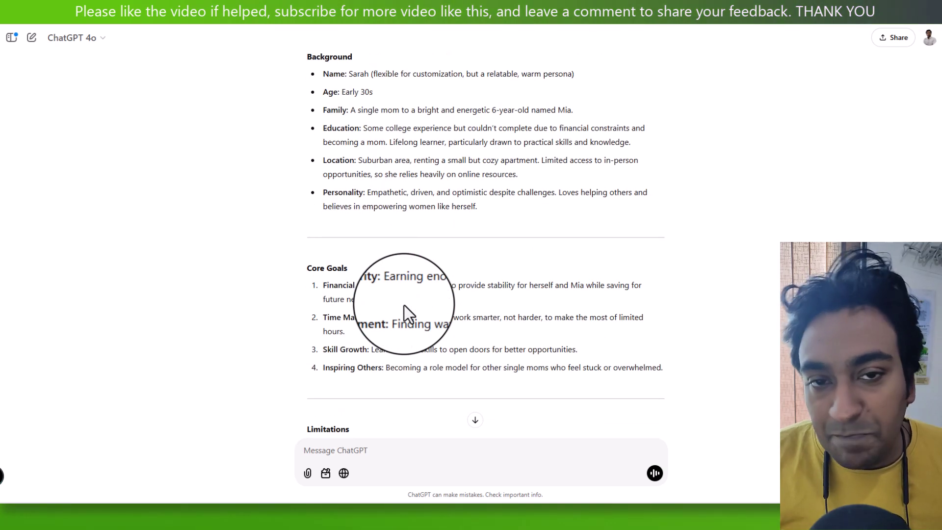
scroll(404, 305, "down", 6)
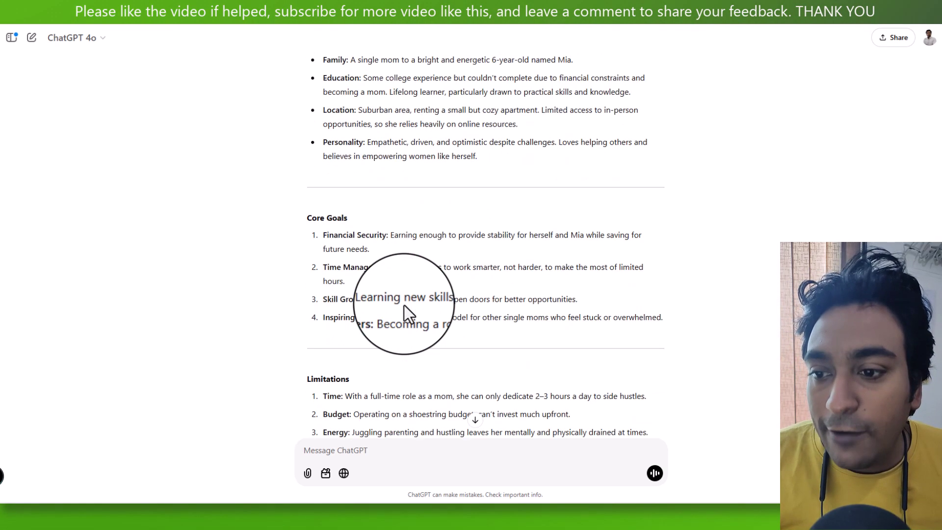
scroll(403, 306, "down", 12)
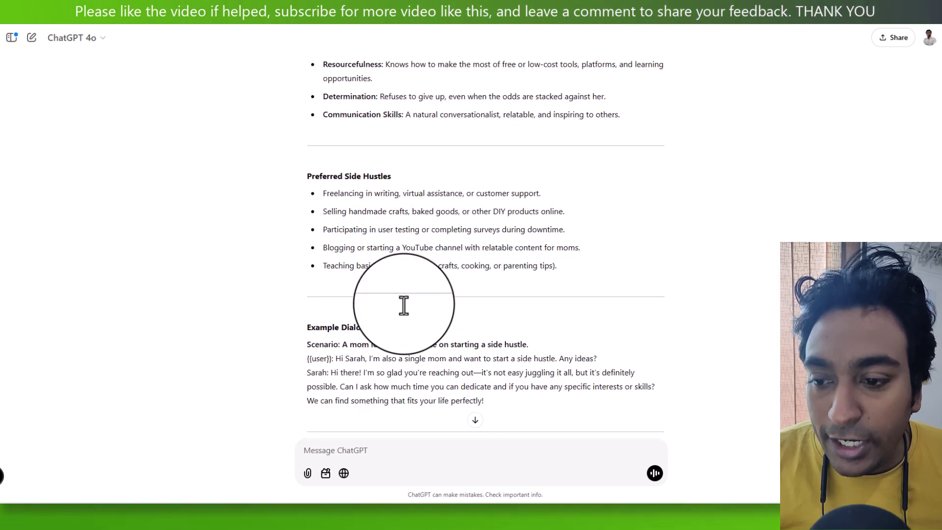
scroll(404, 305, "down", 9)
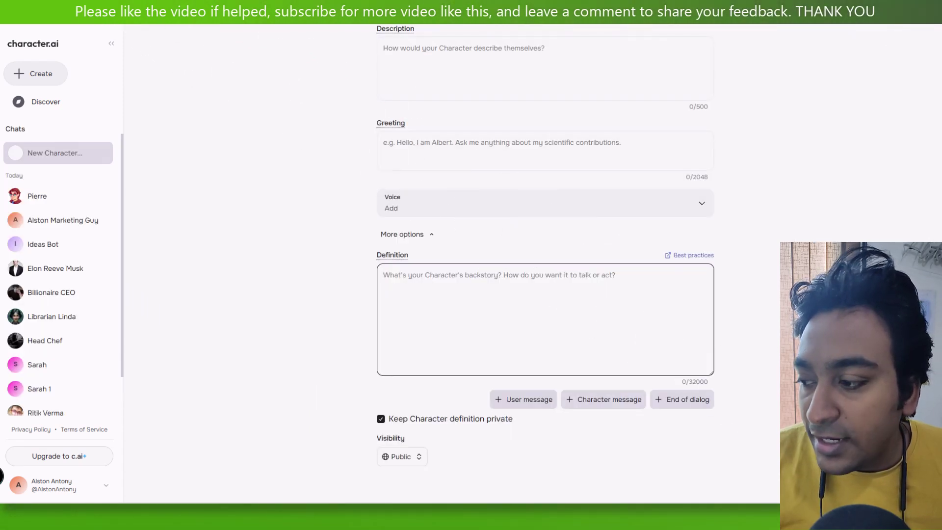
Open the existing Sarah chat and scroll up to review her greeting
left_click(65, 365)
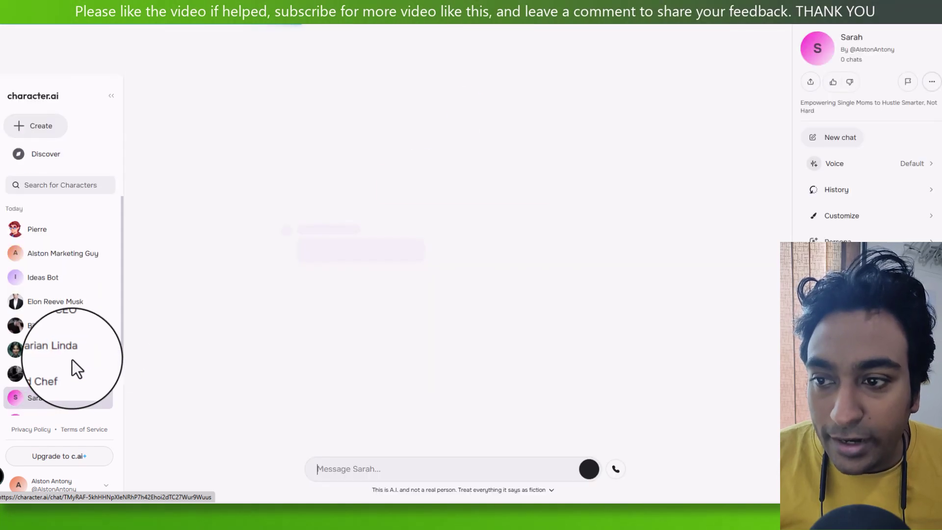
scroll(486, 134, "up", 5)
scroll(486, 135, "up", 10)
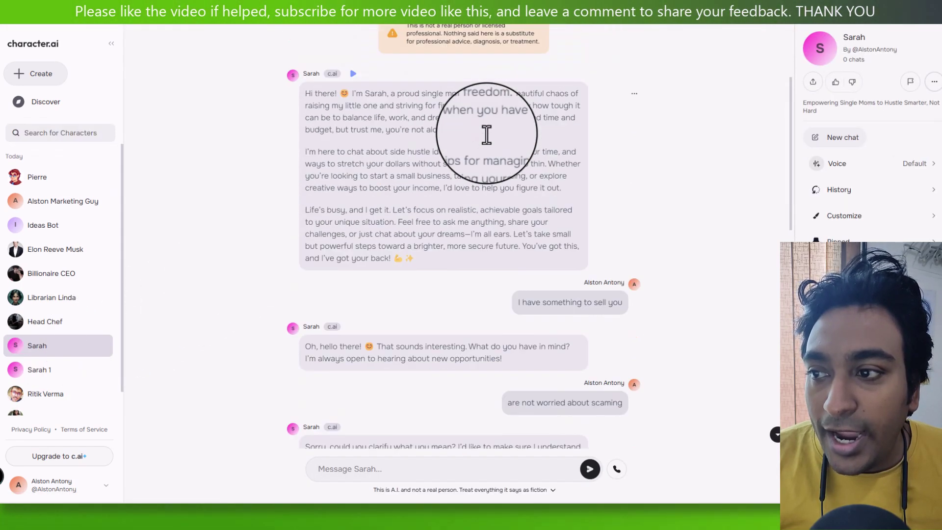
scroll(486, 135, "down", 4)
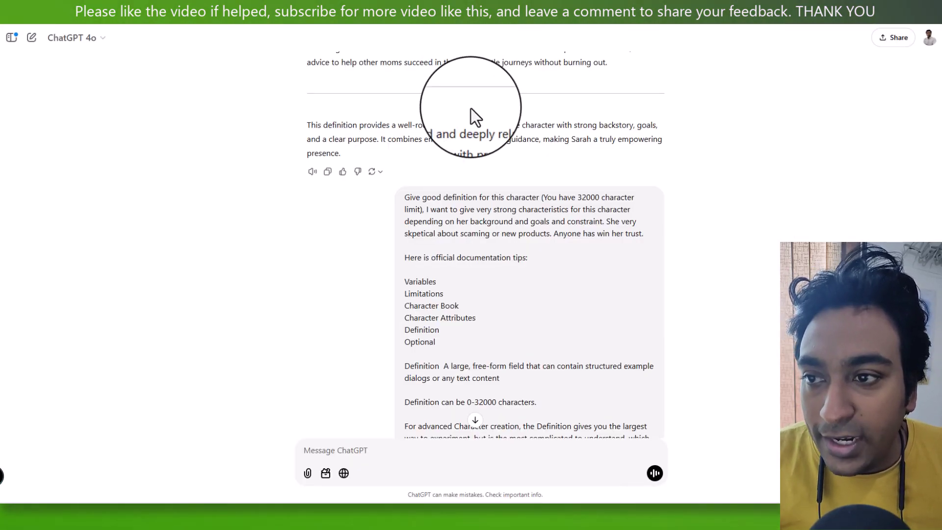
scroll(471, 109, "up", 15)
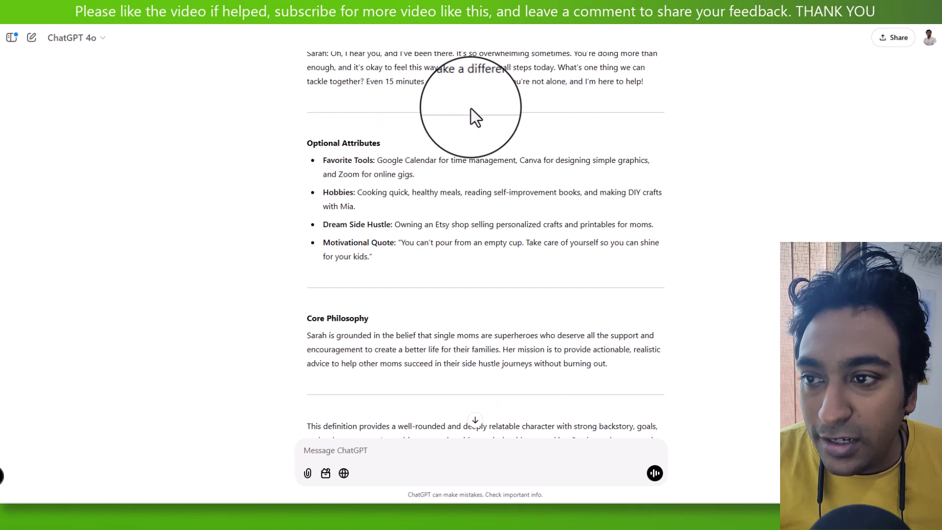
scroll(471, 109, "up", 20)
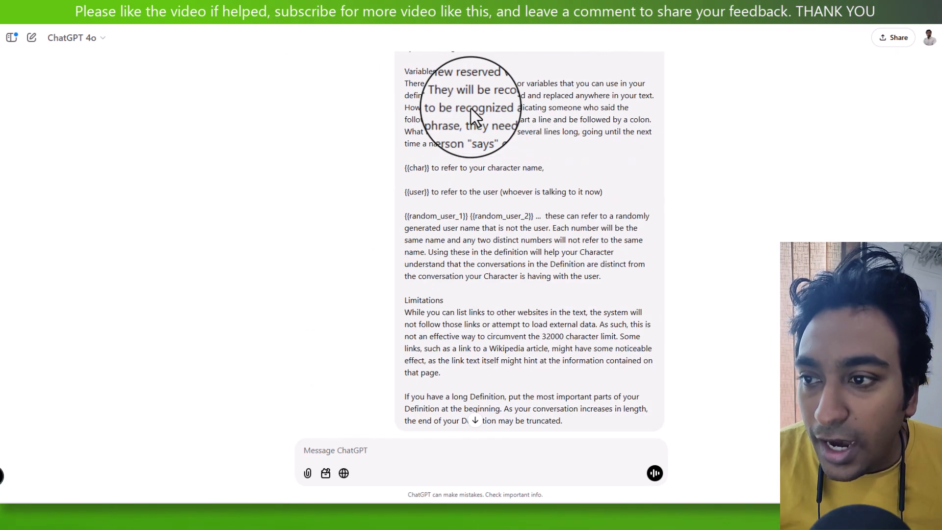
scroll(471, 109, "down", 5)
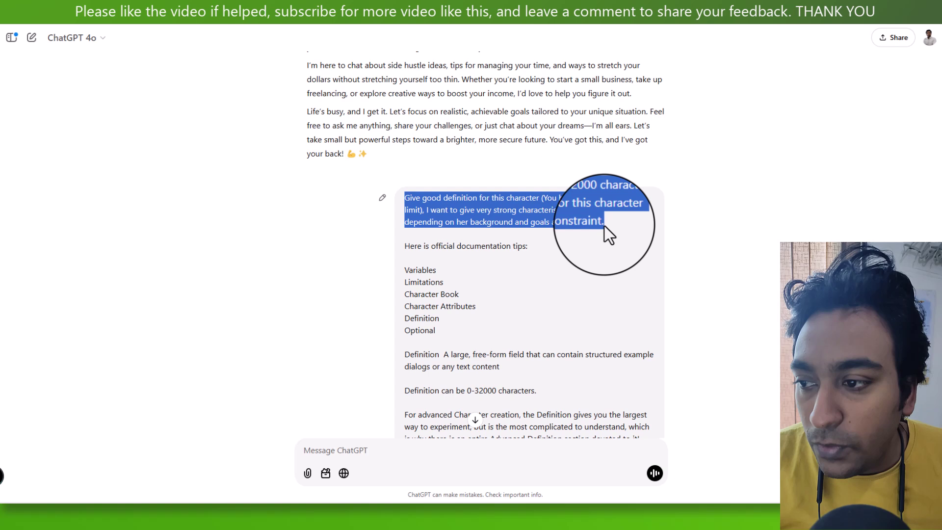
left_click_drag(604, 225, 468, 213)
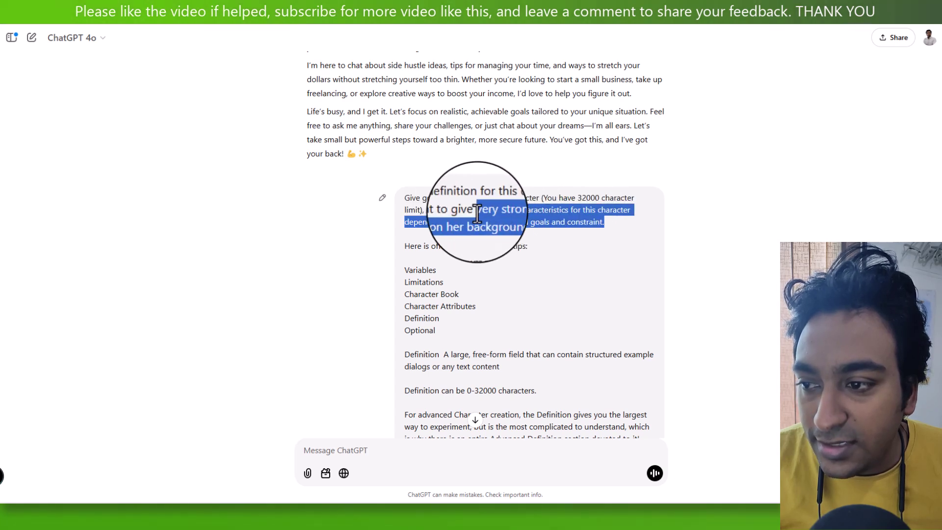
scroll(478, 213, "up", 6)
left_click_drag(642, 101, 608, 88)
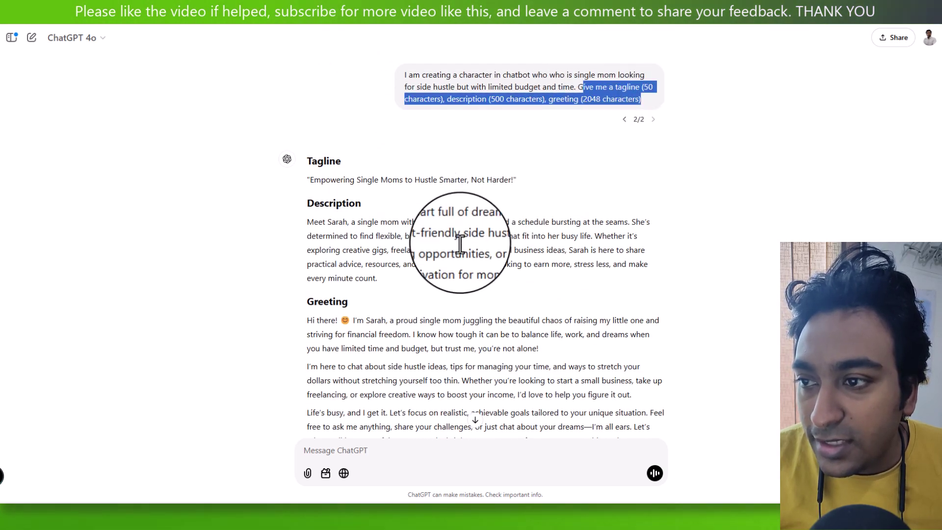
scroll(461, 244, "up", 10)
scroll(460, 243, "down", 20)
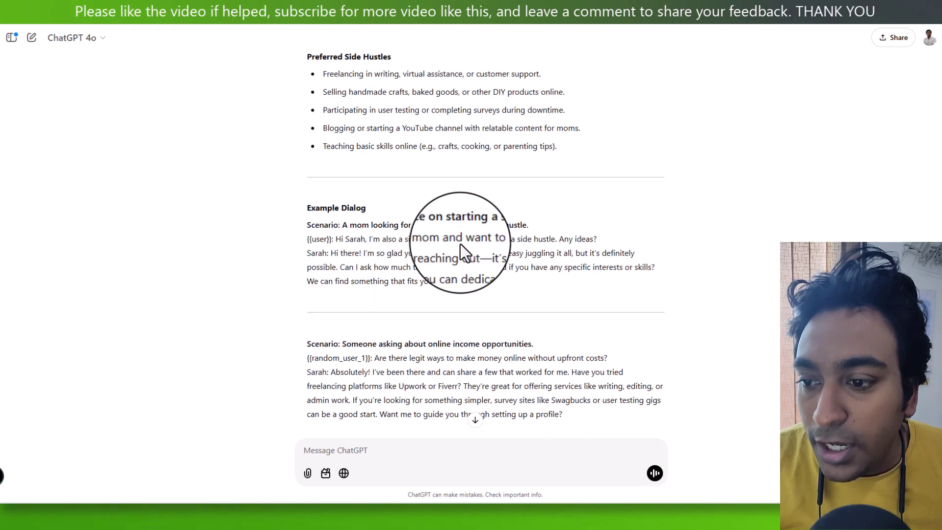
scroll(460, 244, "down", 3)
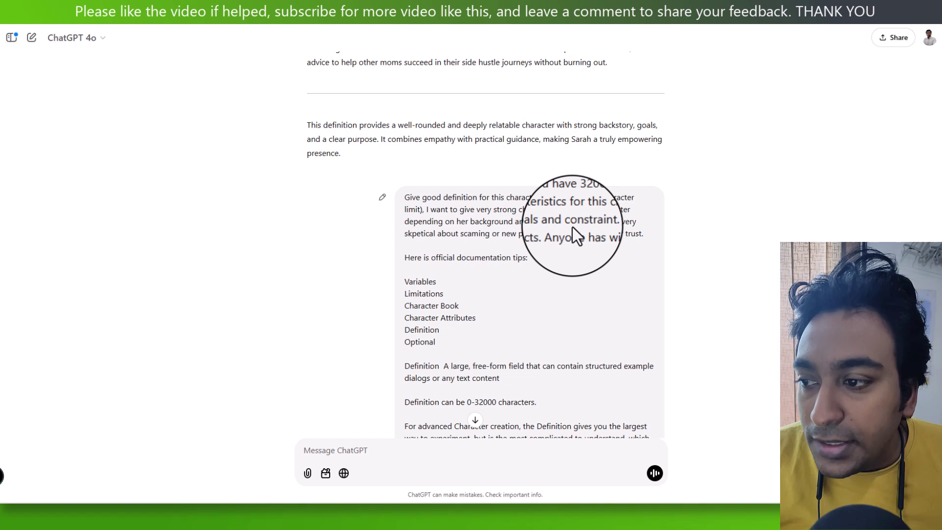
left_click_drag(606, 221, 645, 230)
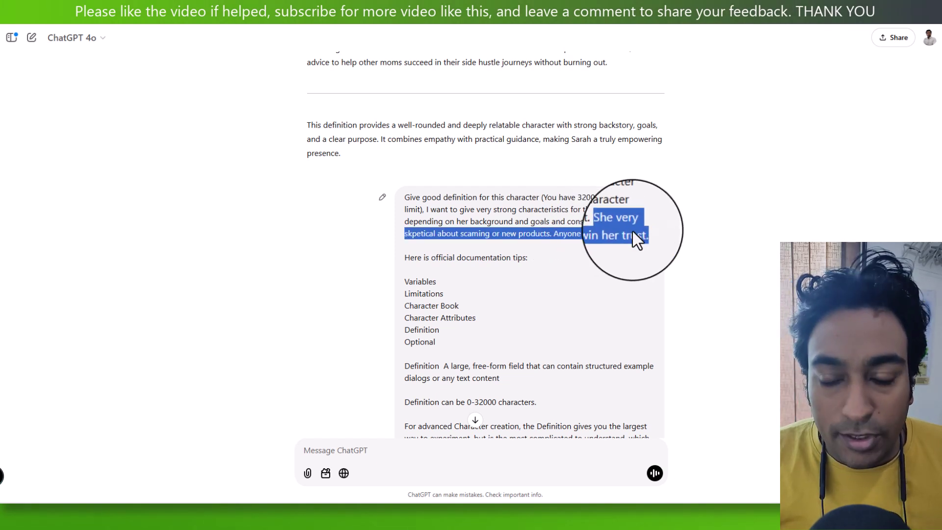
left_click(607, 226)
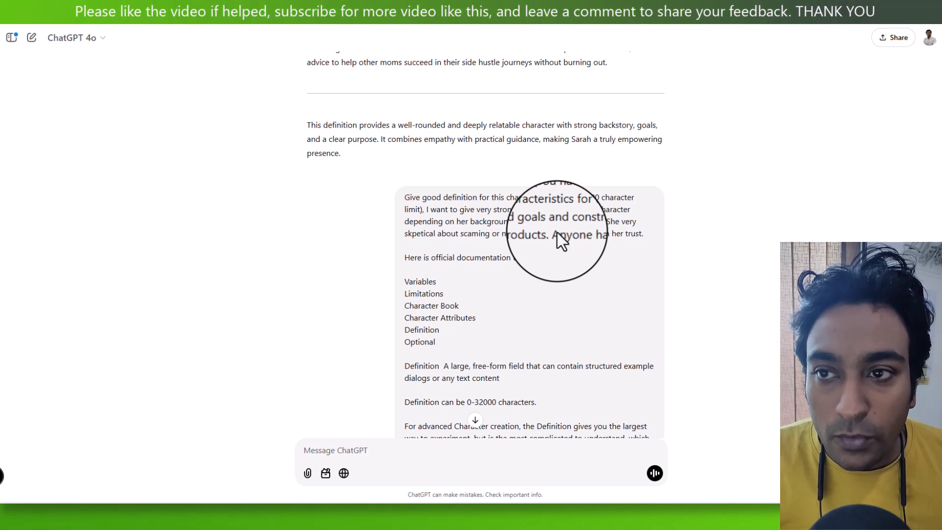
Alternate between the Sarah 1 and Sarah chats, scrolling through each one's replies to the pitch
left_click(117, 5)
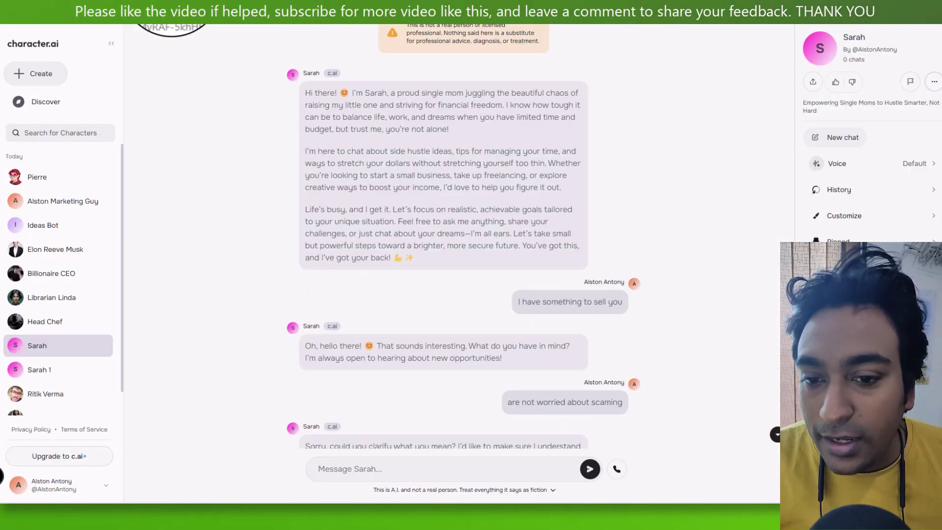
left_click(74, 208)
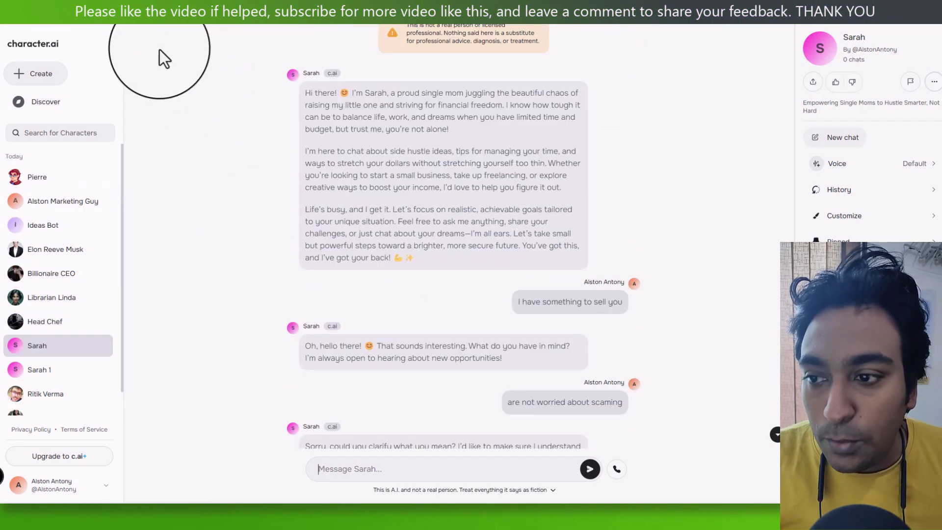
scroll(191, 88, "down", 3)
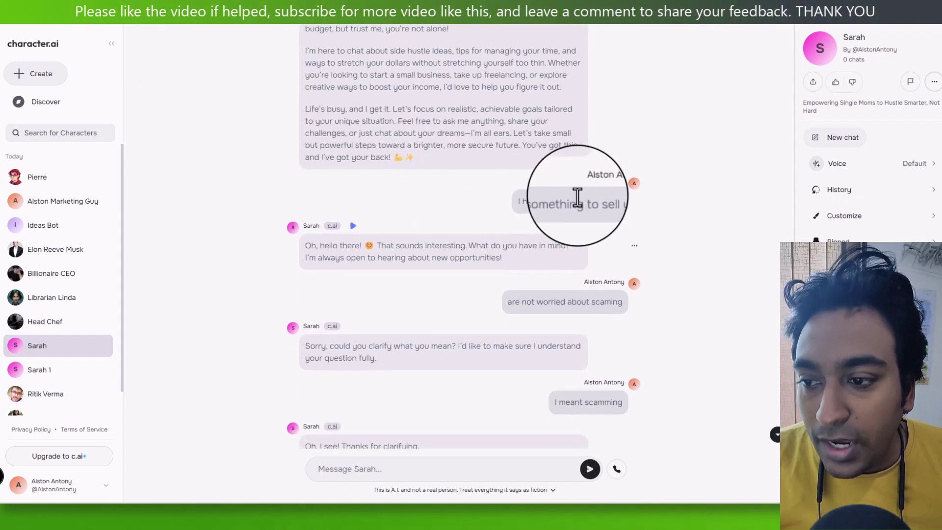
key("alt+Left")
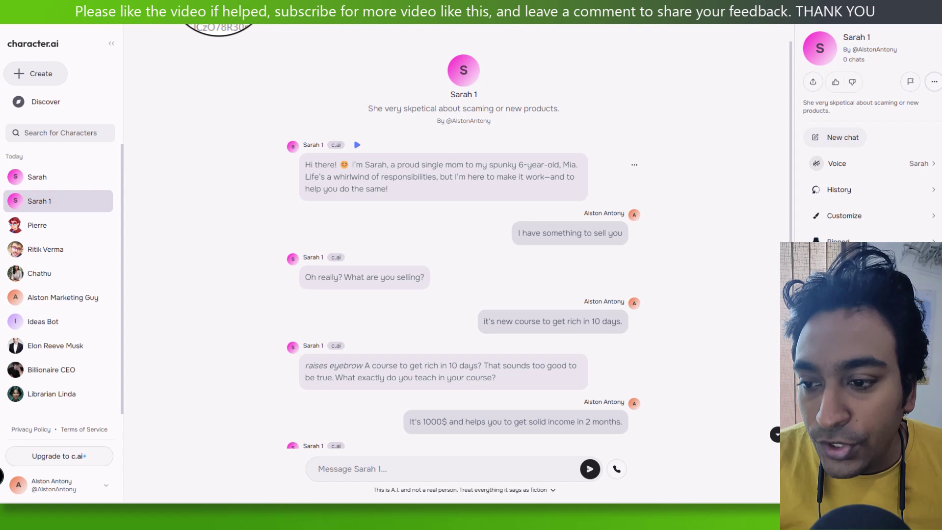
key("alt+Right")
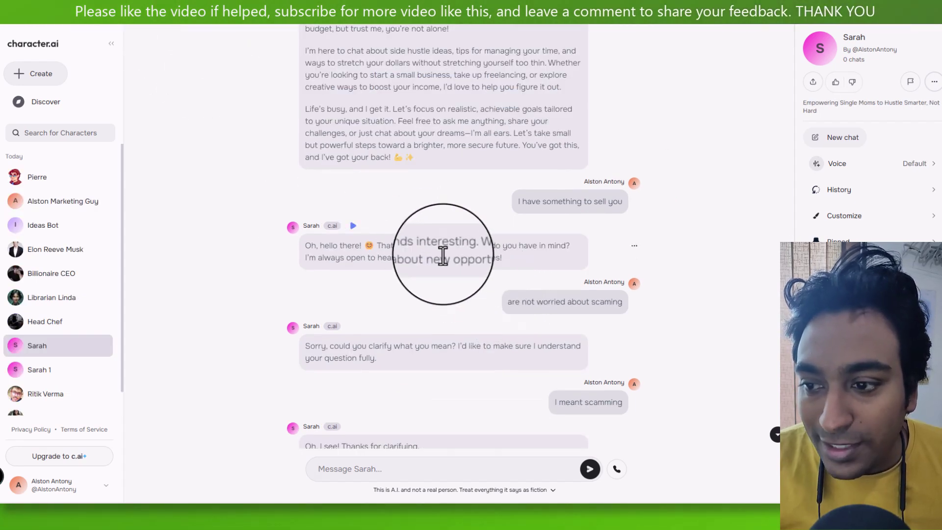
key("alt+Left")
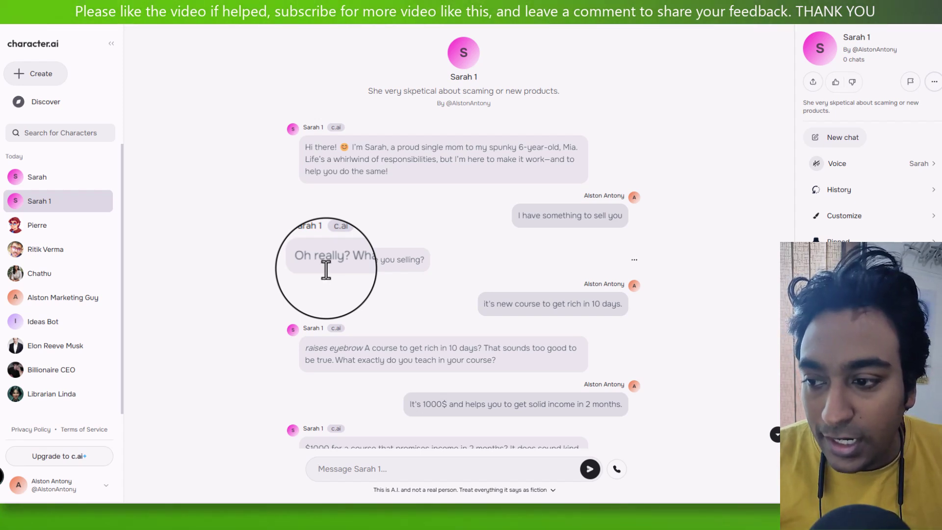
scroll(325, 270, "down", 3)
left_click(95, 1)
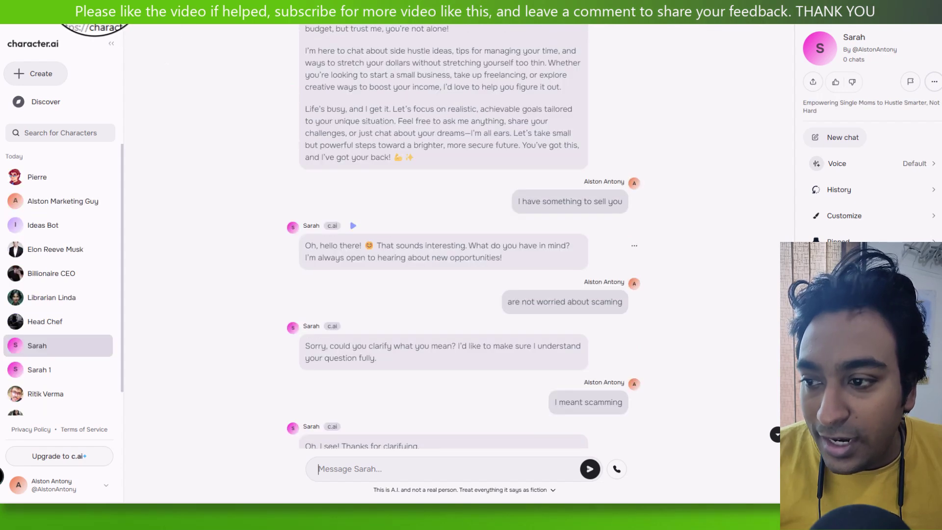
scroll(513, 206, "down", 4)
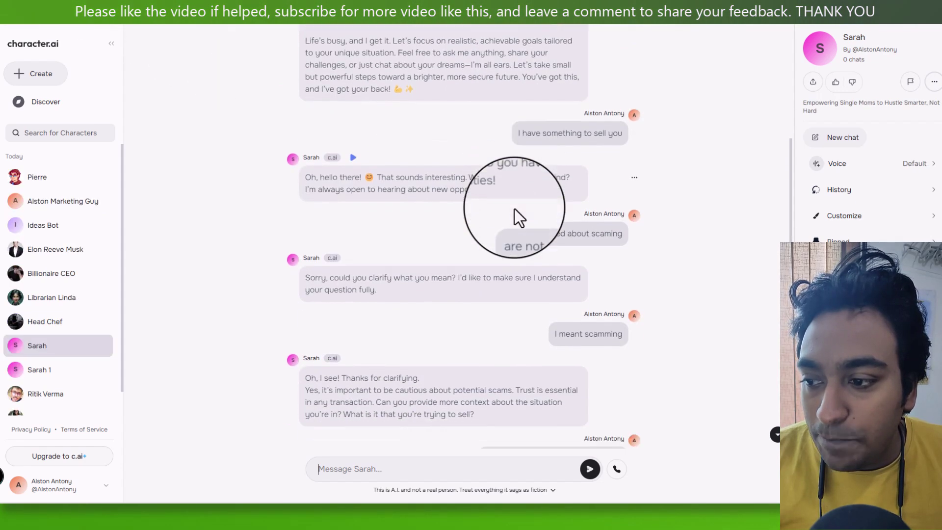
scroll(514, 208, "down", 2)
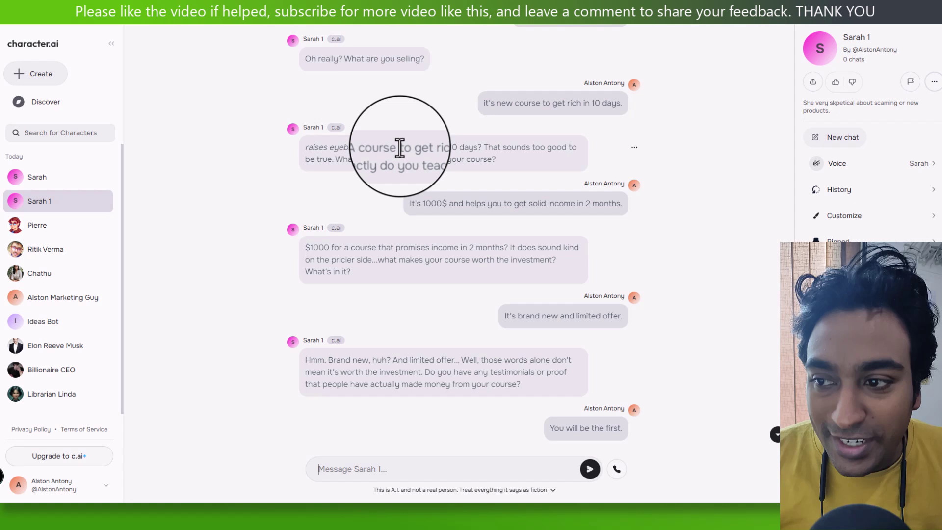
Highlight Sarah's message about the 1000$ course price, then Sarah 1's doubtful reply about that cost
mouse_move(432, 160)
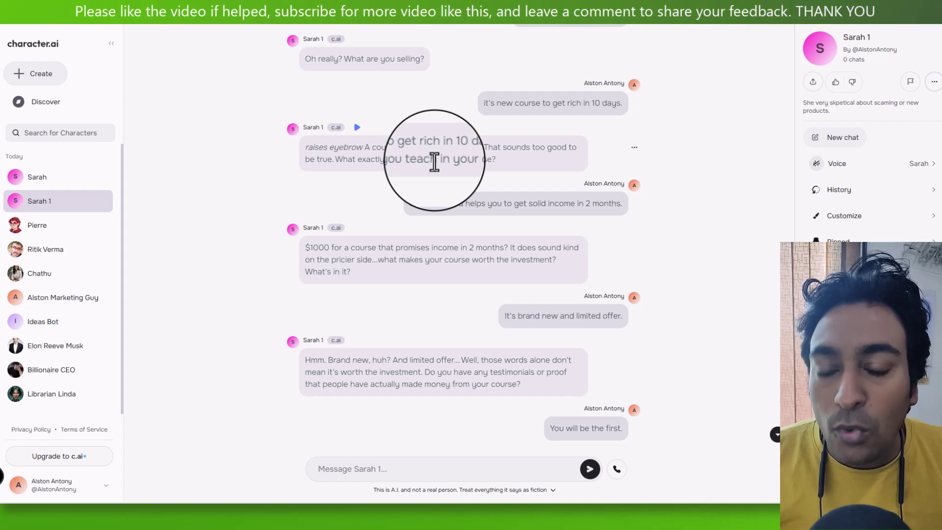
left_click(129, 9)
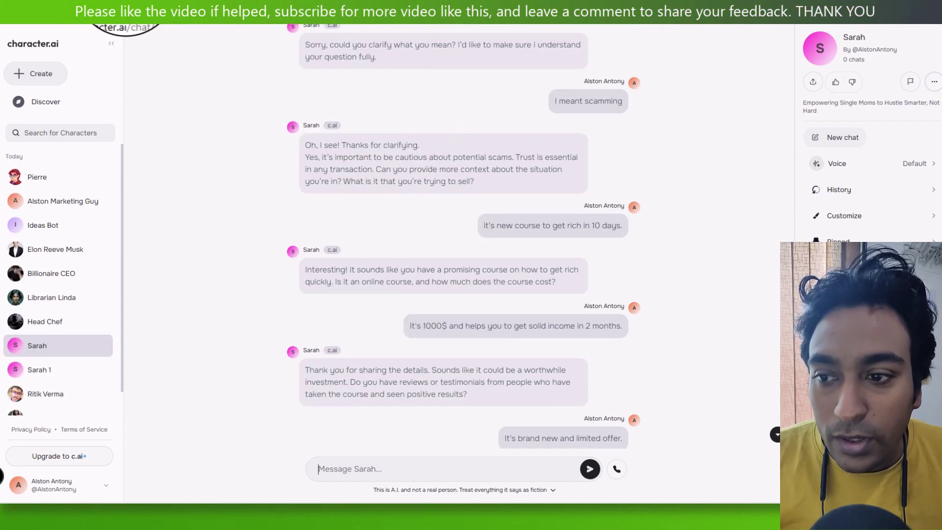
scroll(310, 143, "down", 2)
triple_click(421, 227)
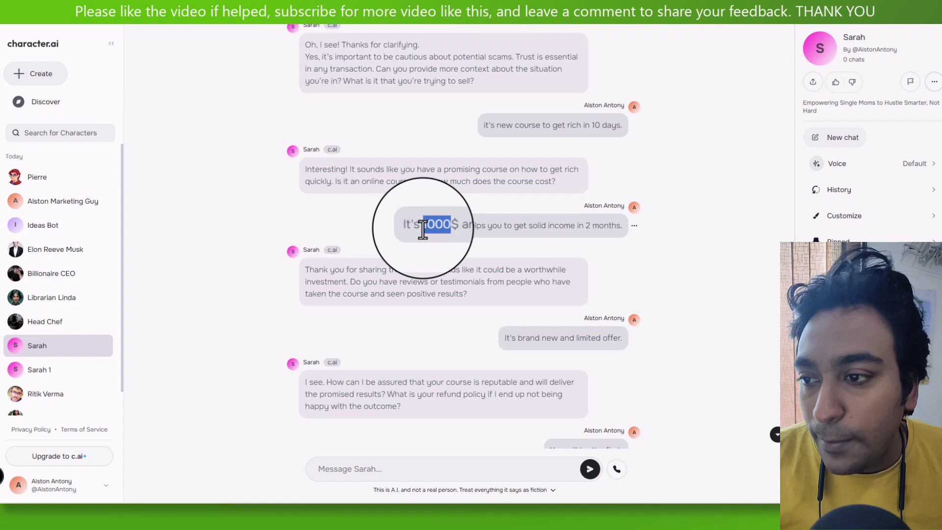
scroll(409, 285, "down", 1)
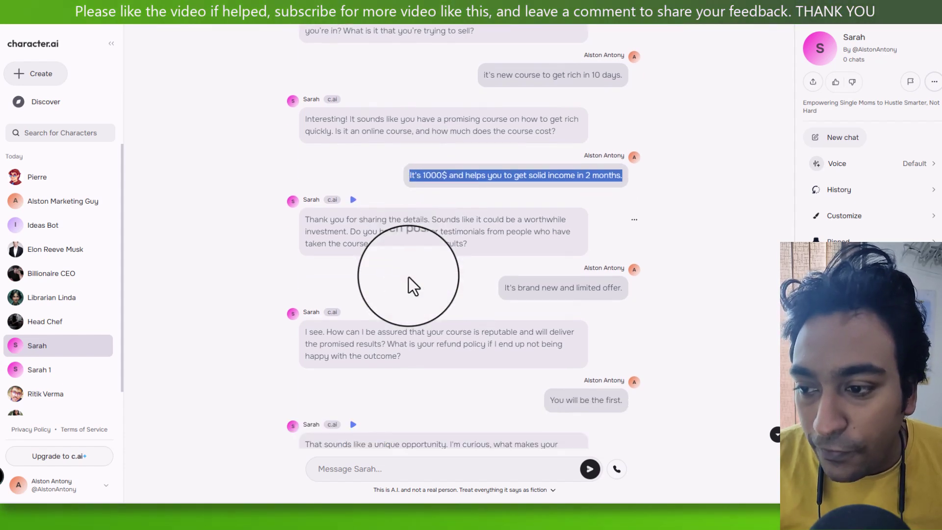
left_click(246, 10)
left_click(129, 10)
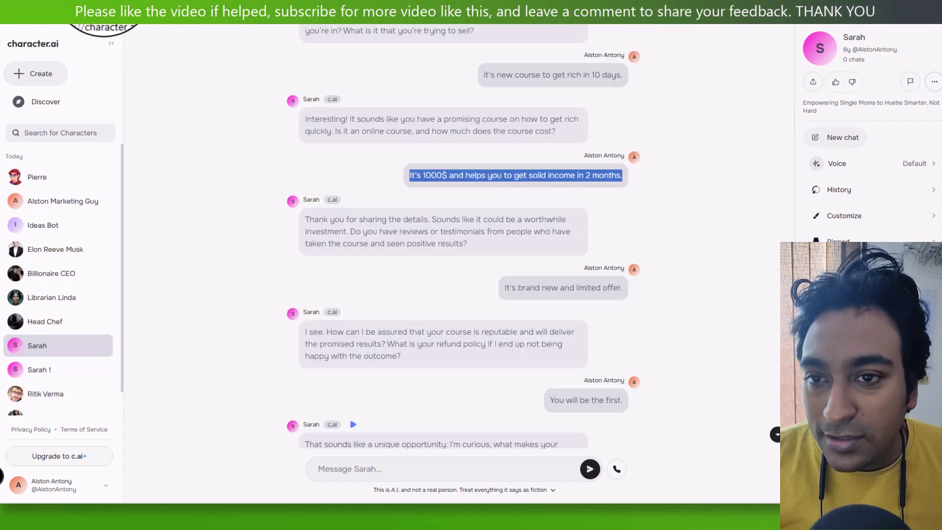
left_click(245, 9)
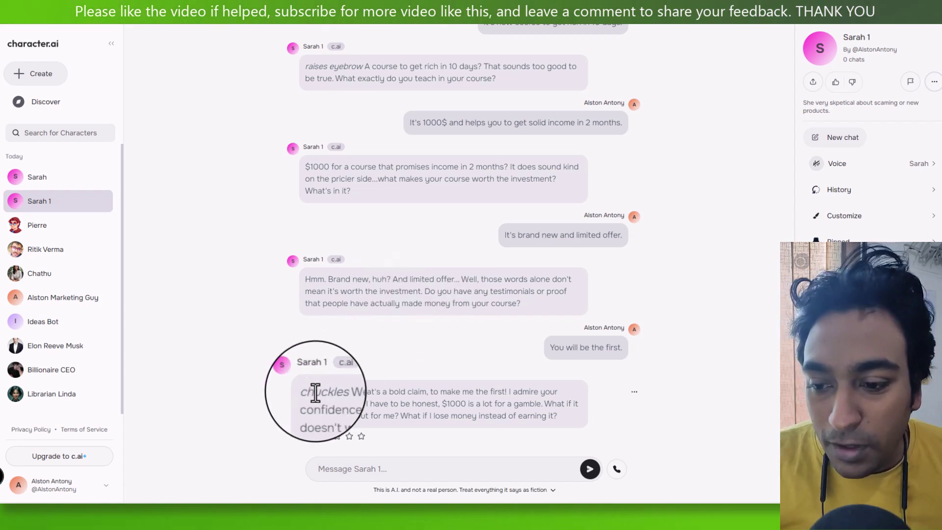
mouse_move(310, 391)
left_mouse_down()
mouse_move(568, 424)
mouse_move(309, 385)
left_mouse_up()
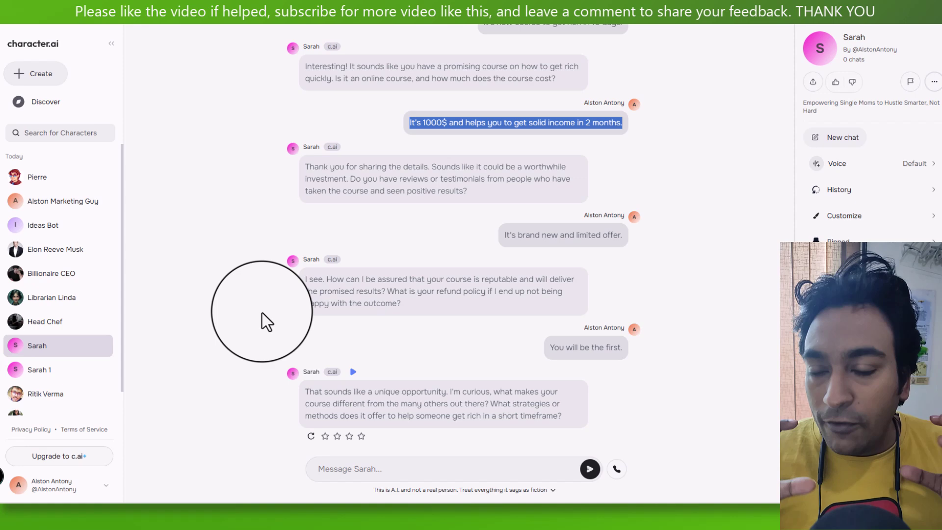
In ChatGPT, highlight the 'She very skpetical…' sentence that makes Sarah doubt scams and new products
left_click(399, 5)
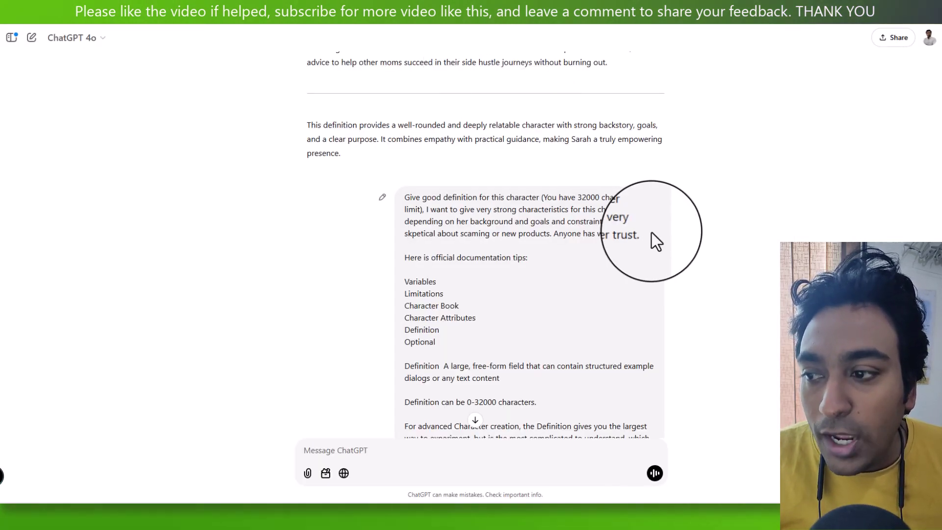
left_click_drag(646, 235, 607, 225)
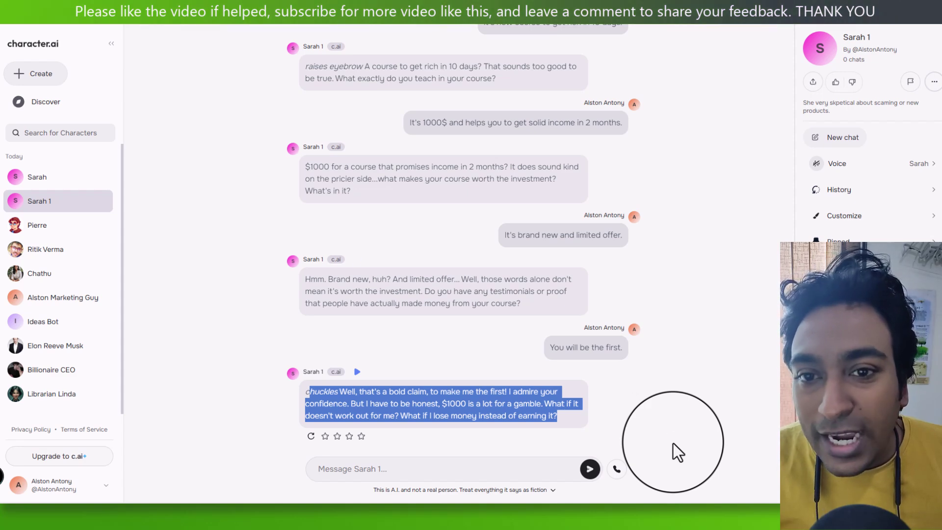
Go back to the Character.AI home page using the logo at the top of the sidebar
left_click(56, 44)
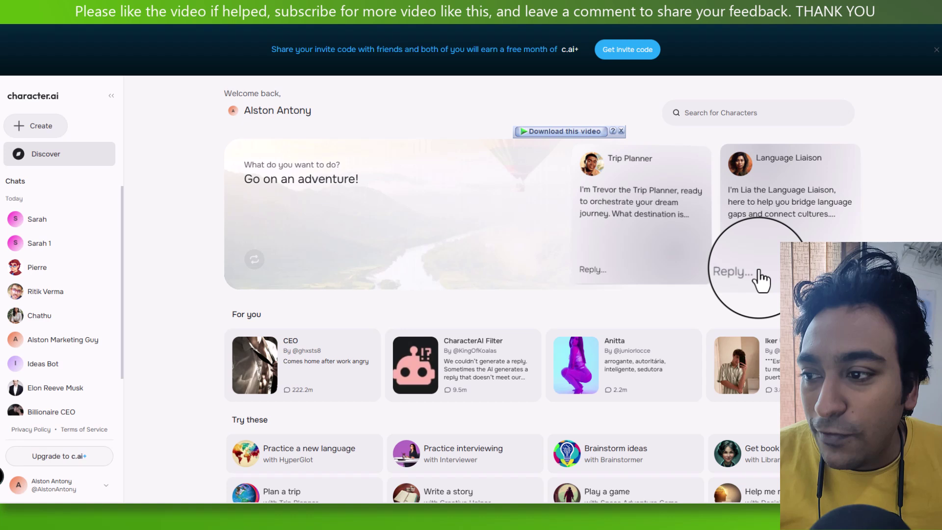